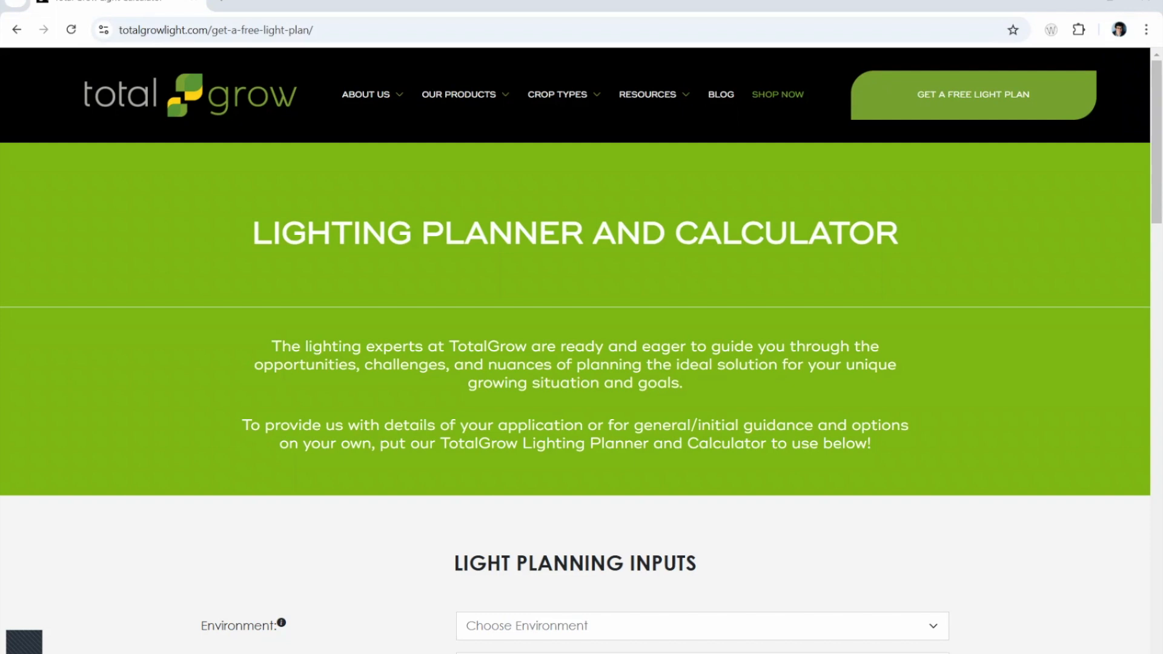
- Set the environment to Greenhouse and the crop to Propagation/Young Plants in the light planning inputs
{"action": "scroll", "coordinate": [289, 260], "scroll_direction": "down", "scroll_amount": 6}
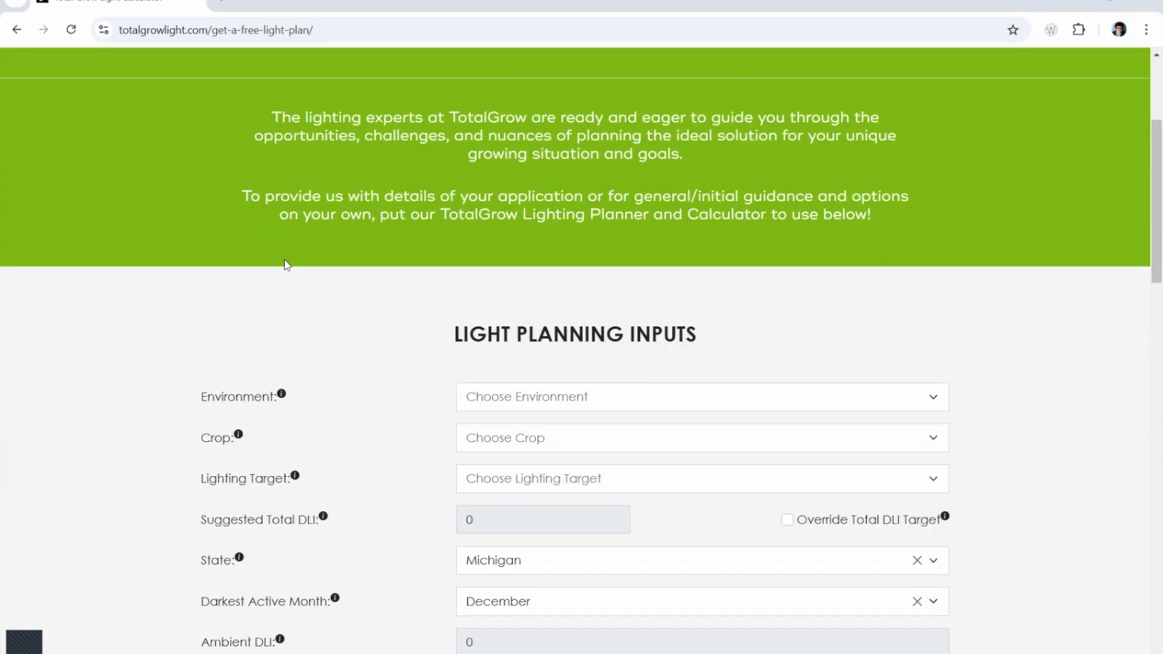
{"action": "scroll", "coordinate": [288, 262], "scroll_direction": "down", "scroll_amount": 2}
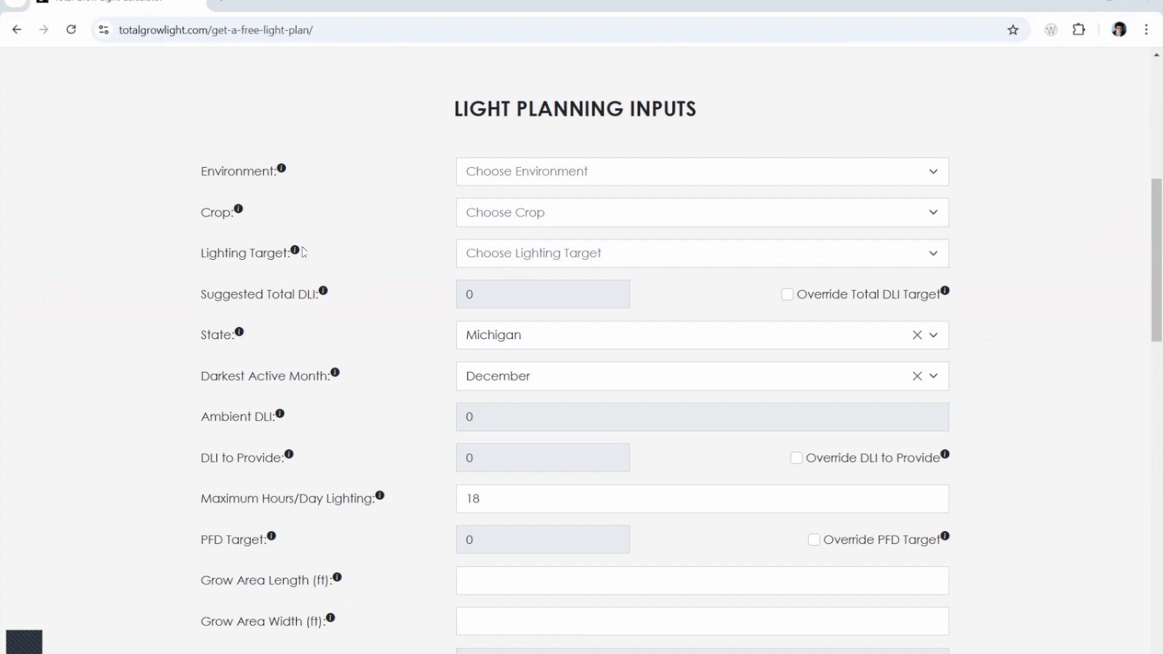
{"action": "left_click", "coordinate": [550, 180]}
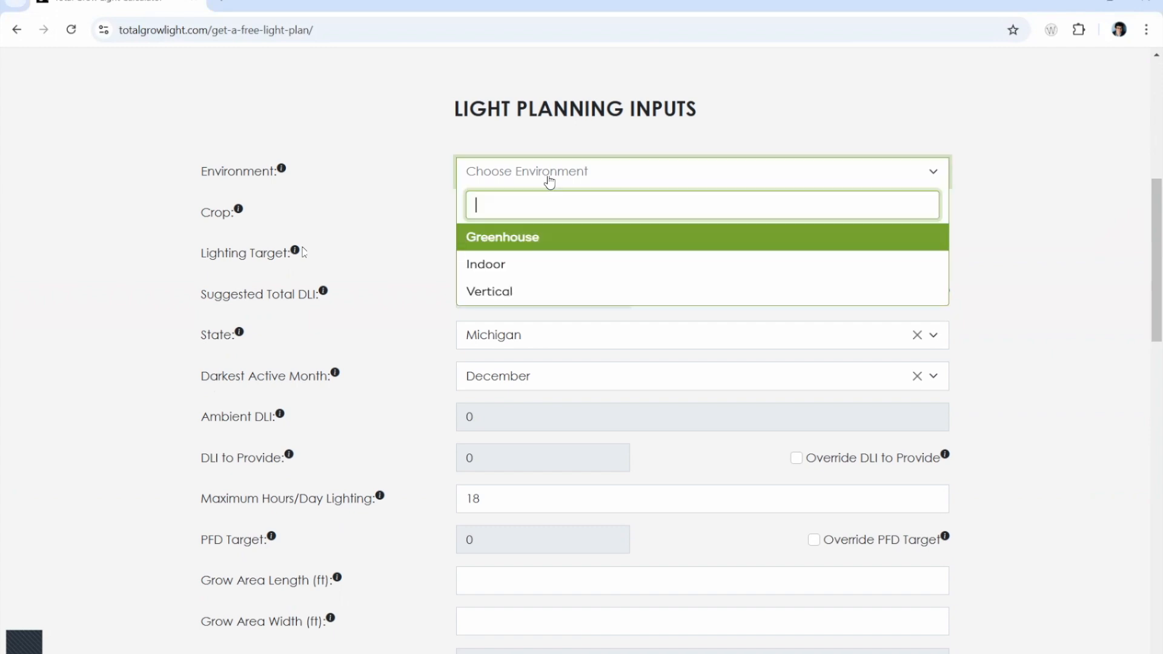
{"action": "left_click", "coordinate": [502, 238]}
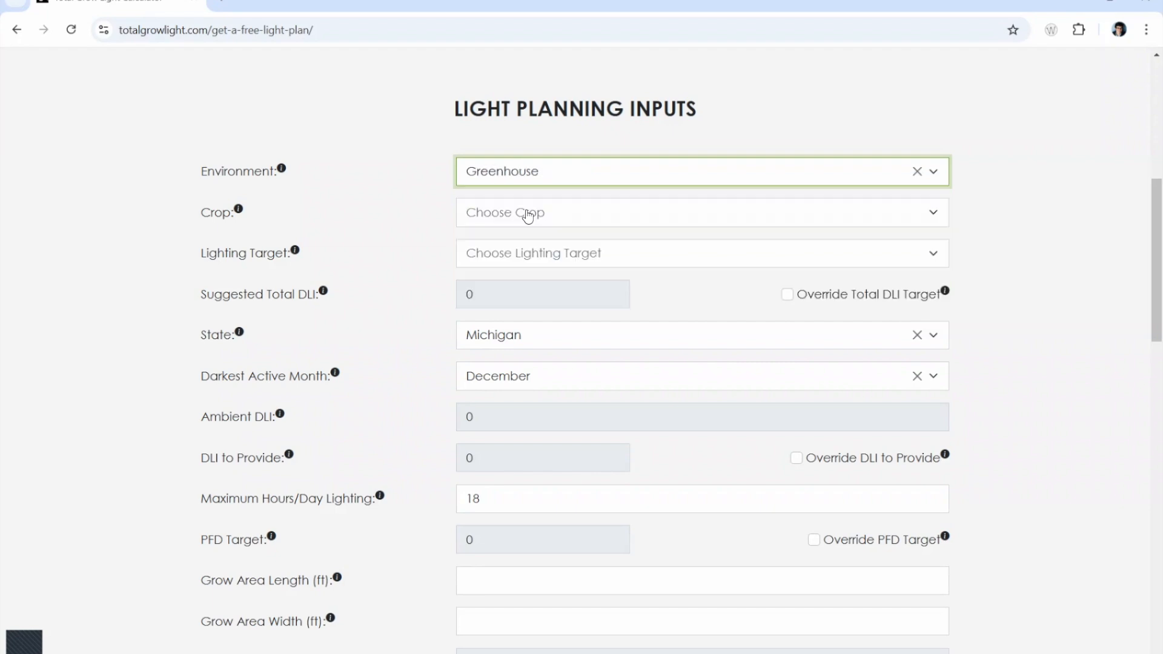
{"action": "left_click", "coordinate": [527, 214]}
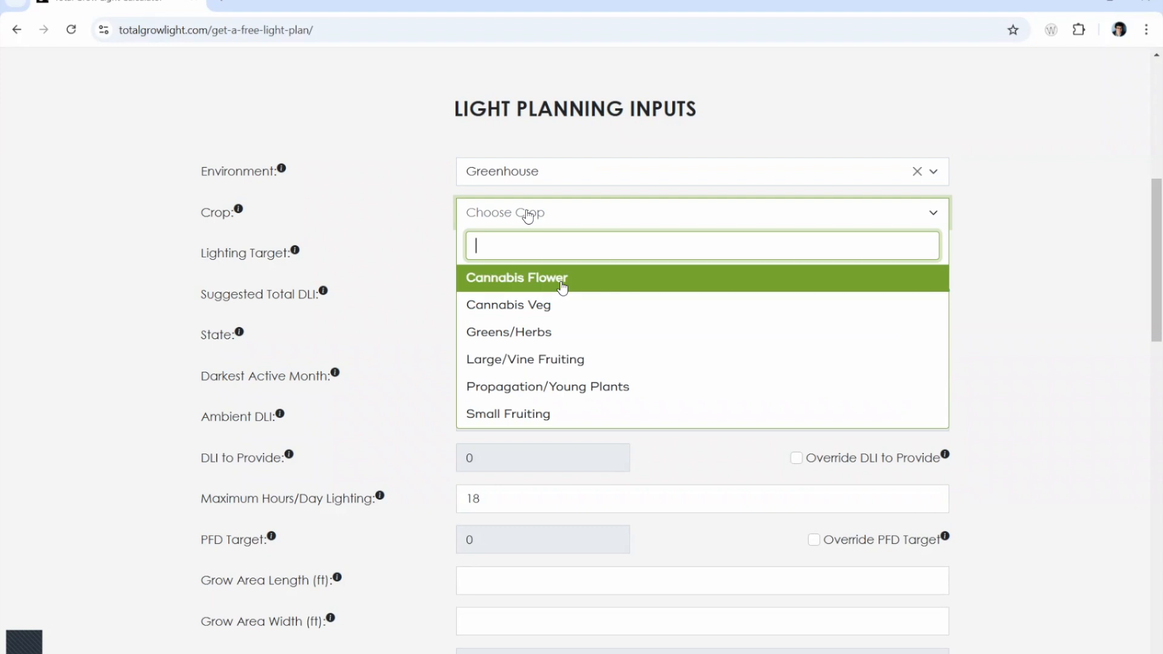
{"action": "left_click", "coordinate": [554, 394]}
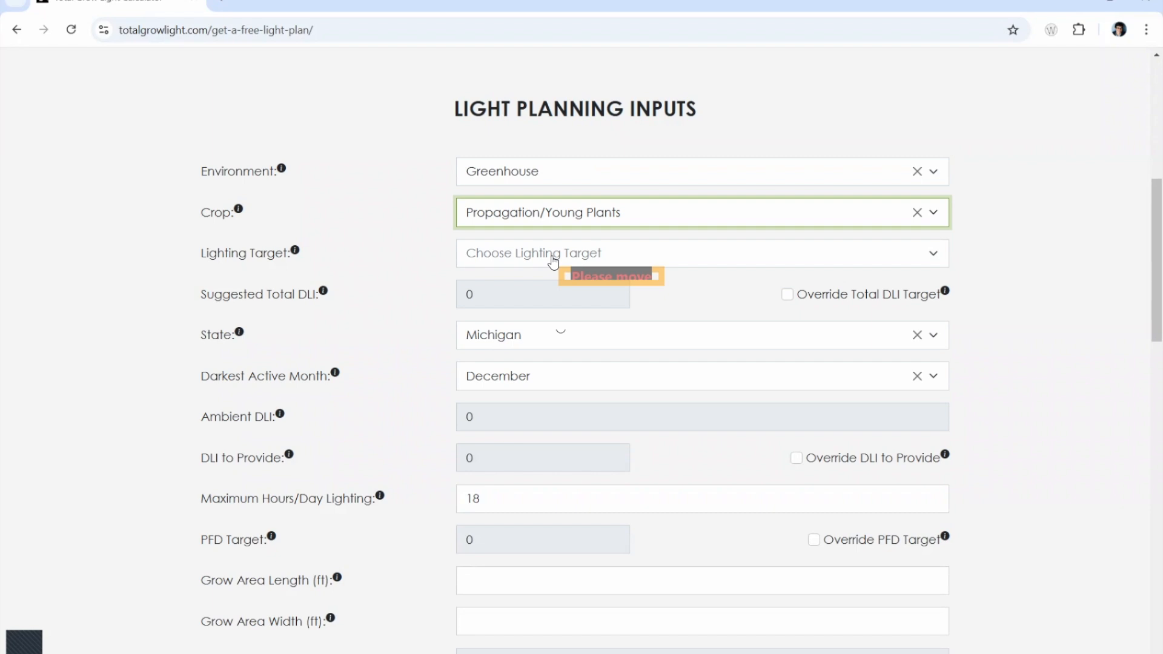
- Try the Optimum and Minimum lighting targets, and settle on Balanced
{"action": "left_click", "coordinate": [553, 261]}
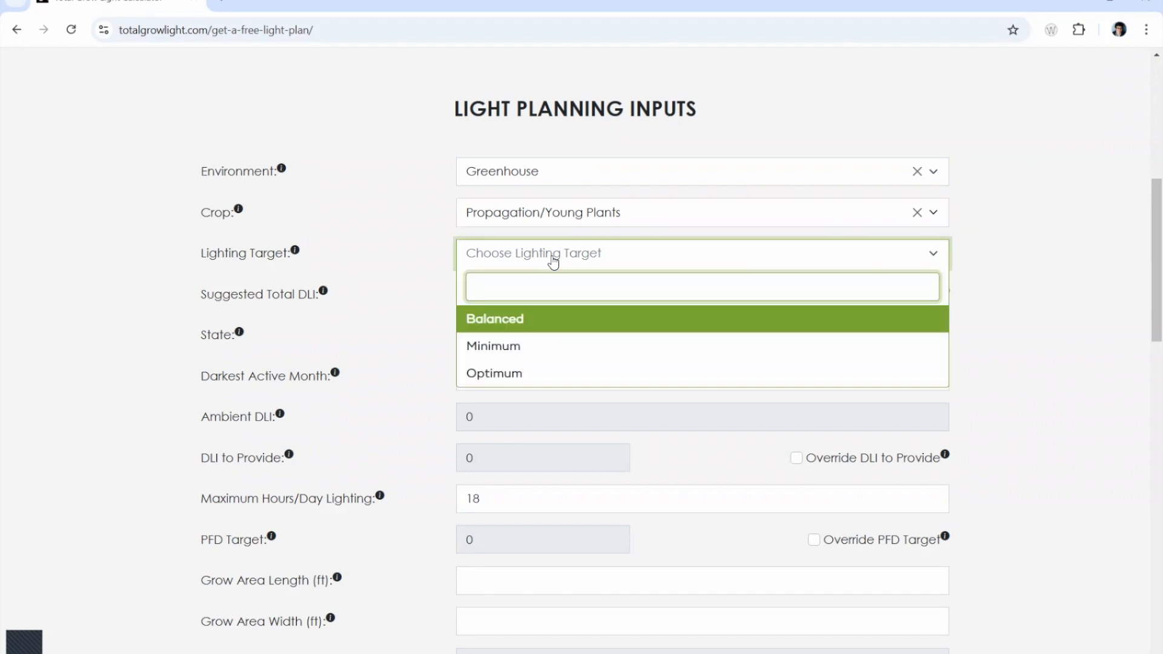
{"action": "left_click", "coordinate": [529, 375]}
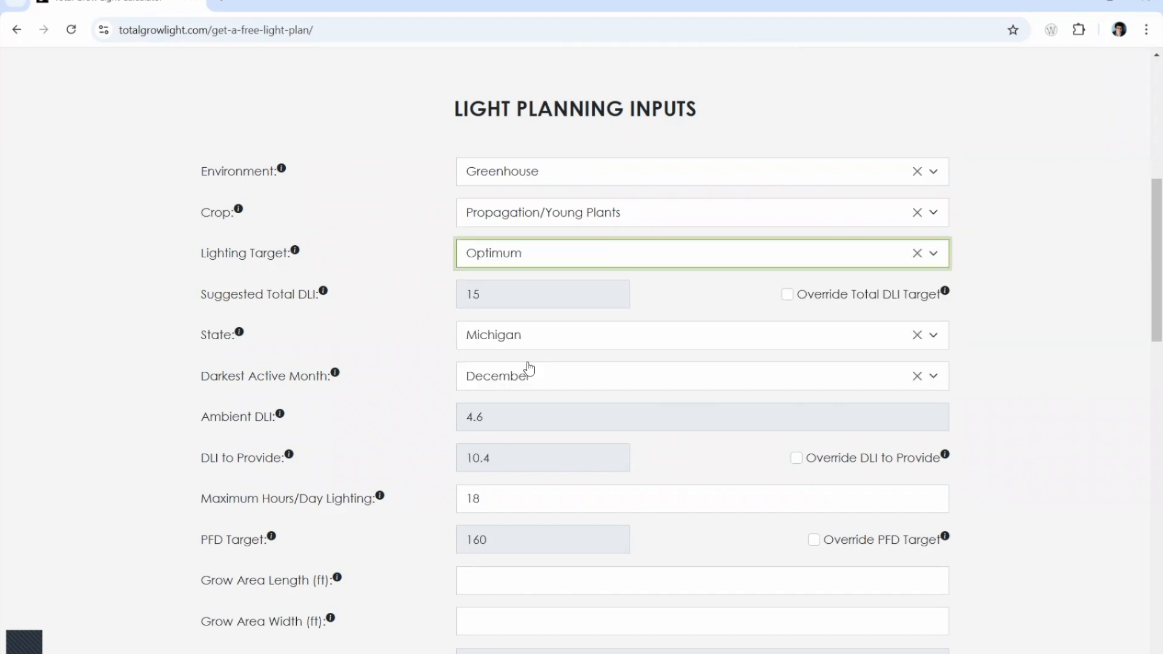
{"action": "left_click", "coordinate": [521, 254]}
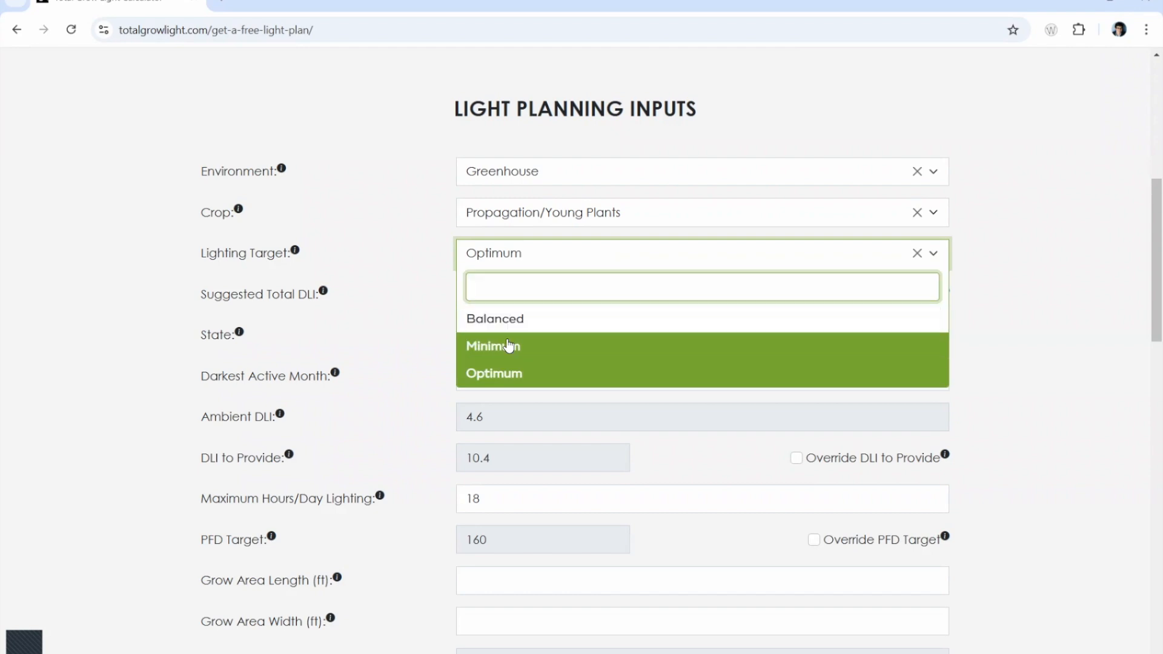
{"action": "left_click", "coordinate": [509, 345]}
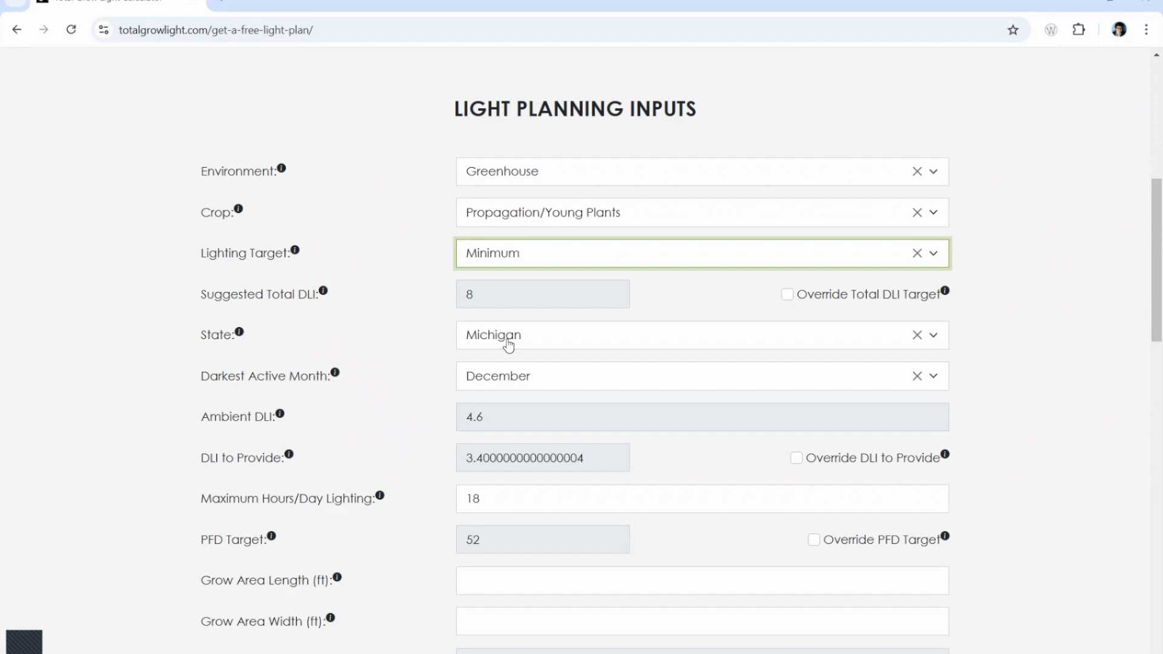
{"action": "left_click", "coordinate": [534, 255]}
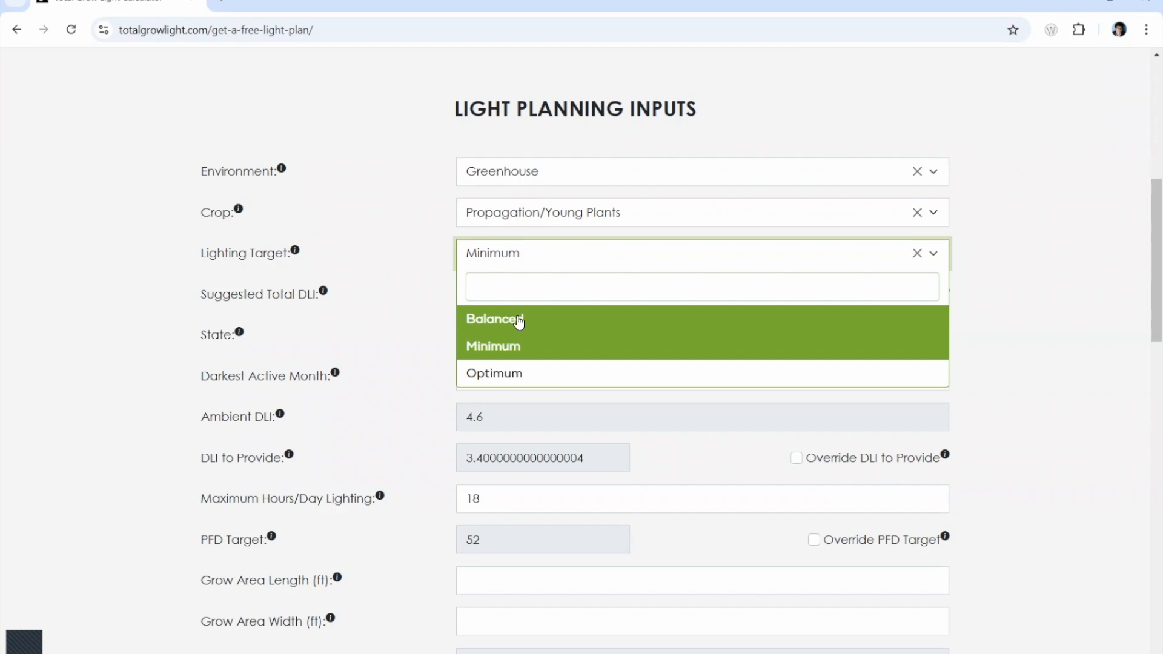
{"action": "left_click", "coordinate": [519, 321]}
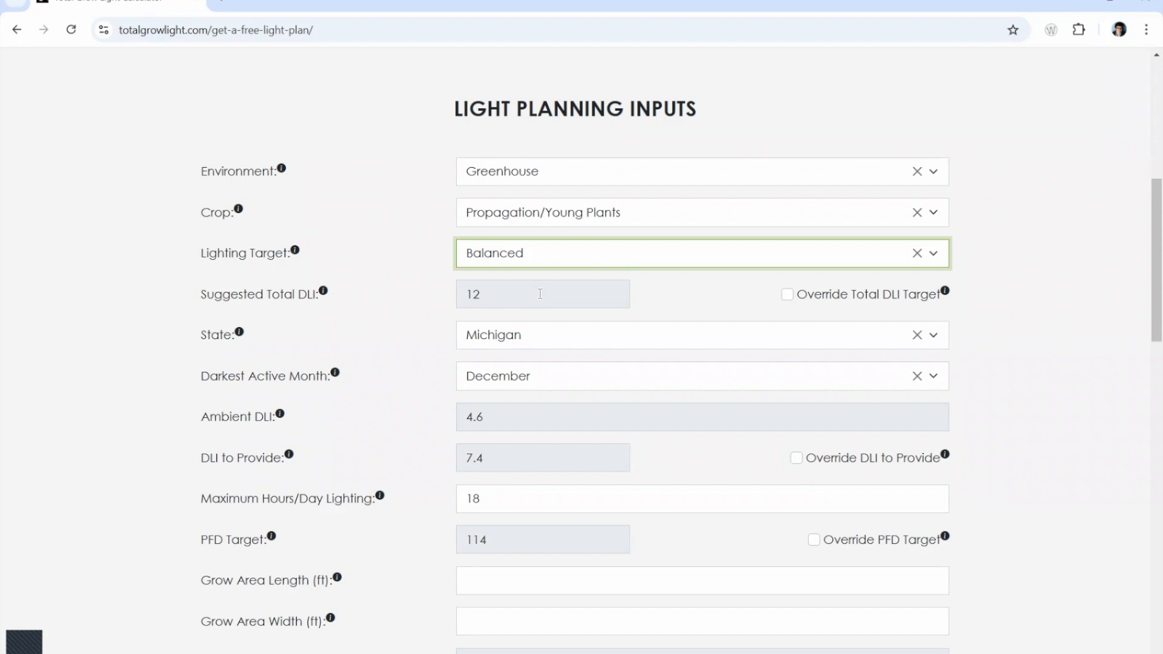
- Enable the override for the total DLI target and select the suggested total DLI value
{"action": "left_click", "coordinate": [787, 294]}
{"action": "left_click", "coordinate": [483, 293]}
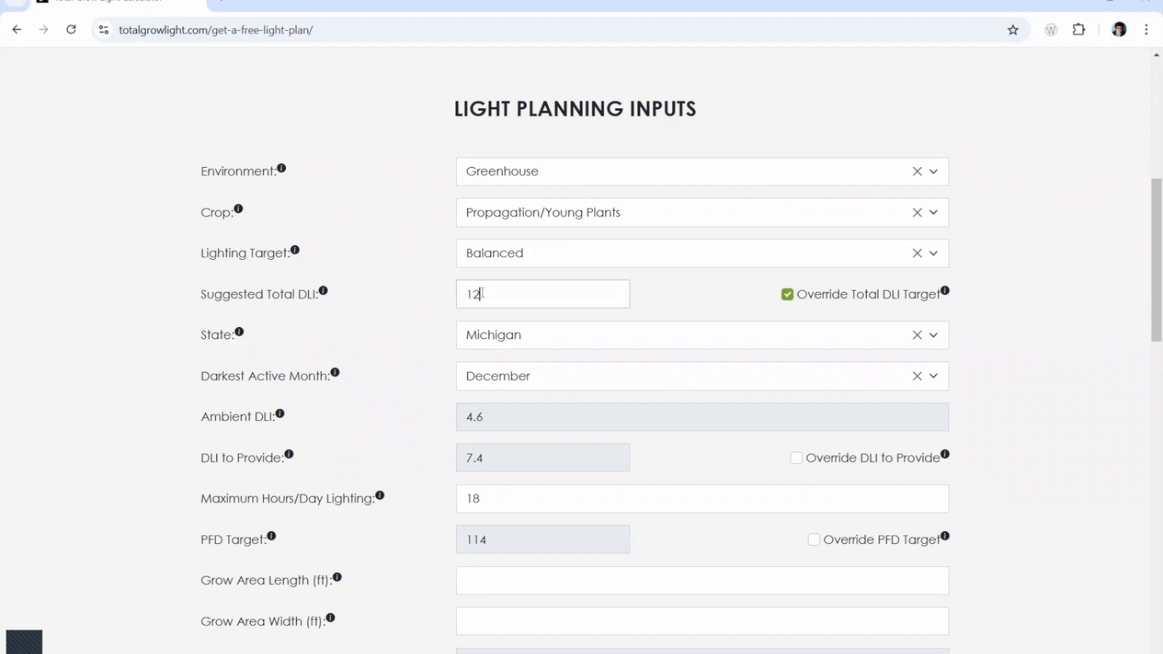
{"action": "left_click_drag", "start_coordinate": [482, 293], "coordinate": [468, 301]}
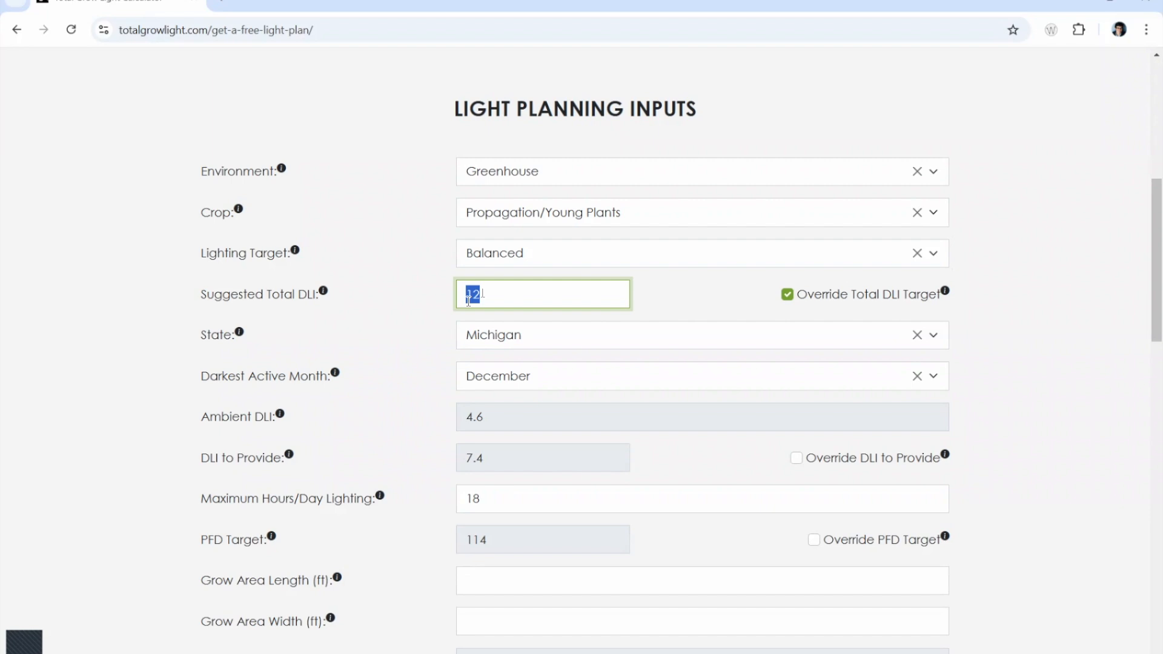
- Look through the list of available states and close it with Michigan selected
{"action": "scroll", "coordinate": [468, 301], "scroll_direction": "down", "scroll_amount": 1}
{"action": "scroll", "coordinate": [482, 244], "scroll_direction": "down", "scroll_amount": 1}
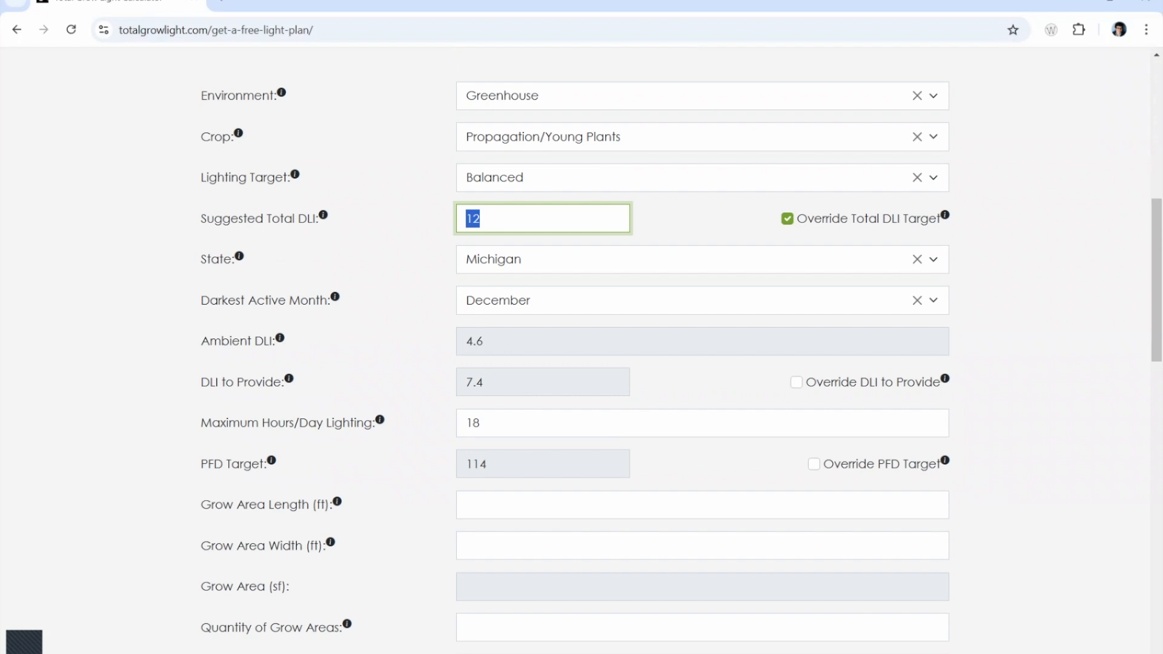
{"action": "left_click", "coordinate": [703, 259]}
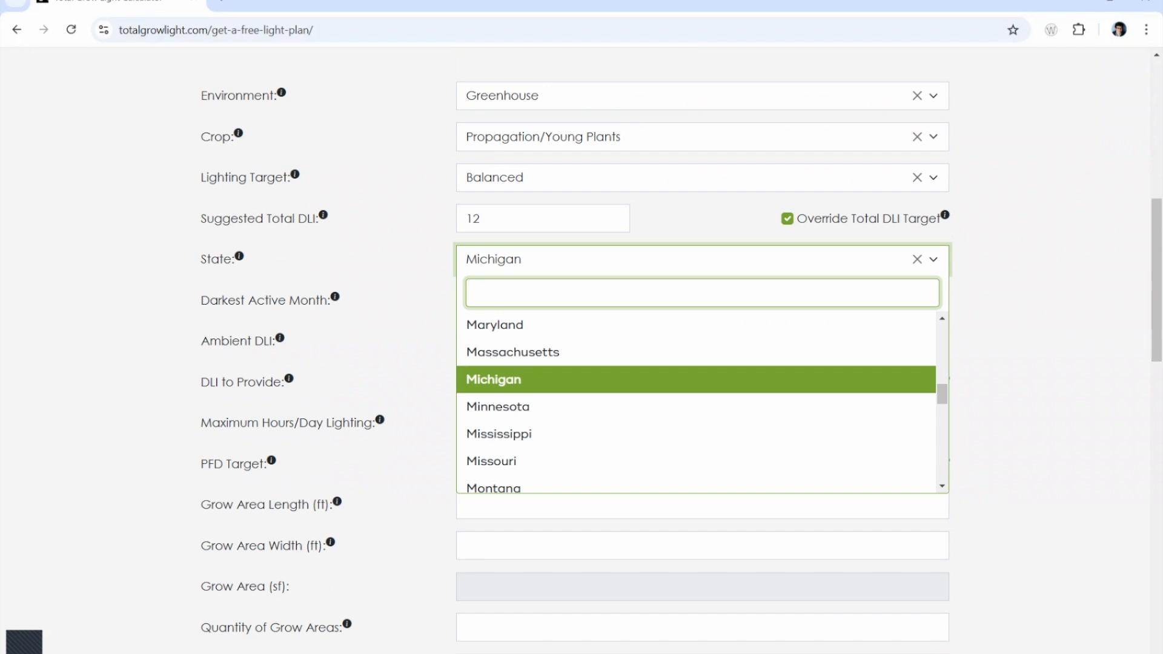
{"action": "left_click", "coordinate": [498, 259]}
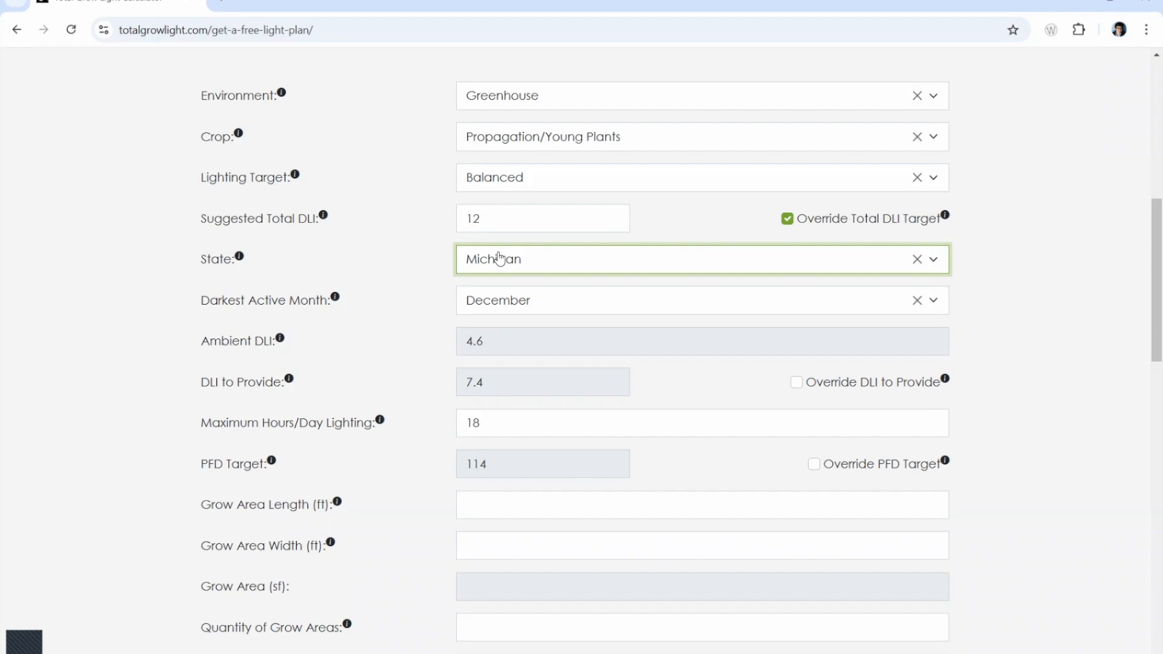
- Enable the override for the DLI to Provide value
{"action": "scroll", "coordinate": [519, 277], "scroll_direction": "down", "scroll_amount": 1}
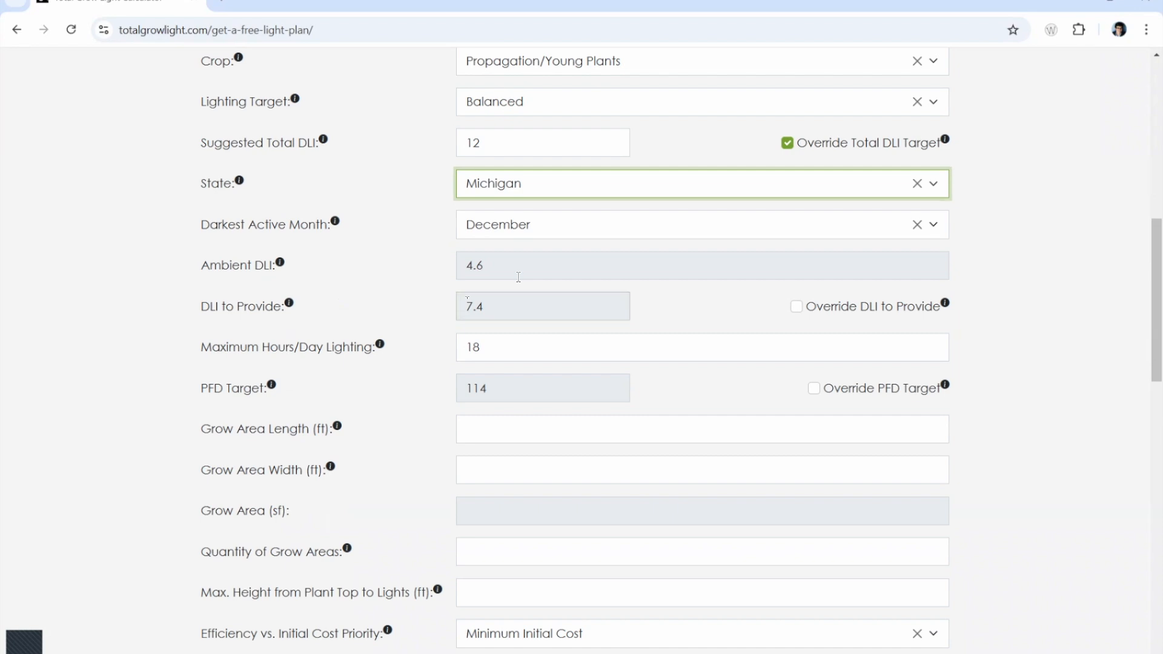
{"action": "key", "text": "Tab"}
{"action": "key", "text": "Tab"}
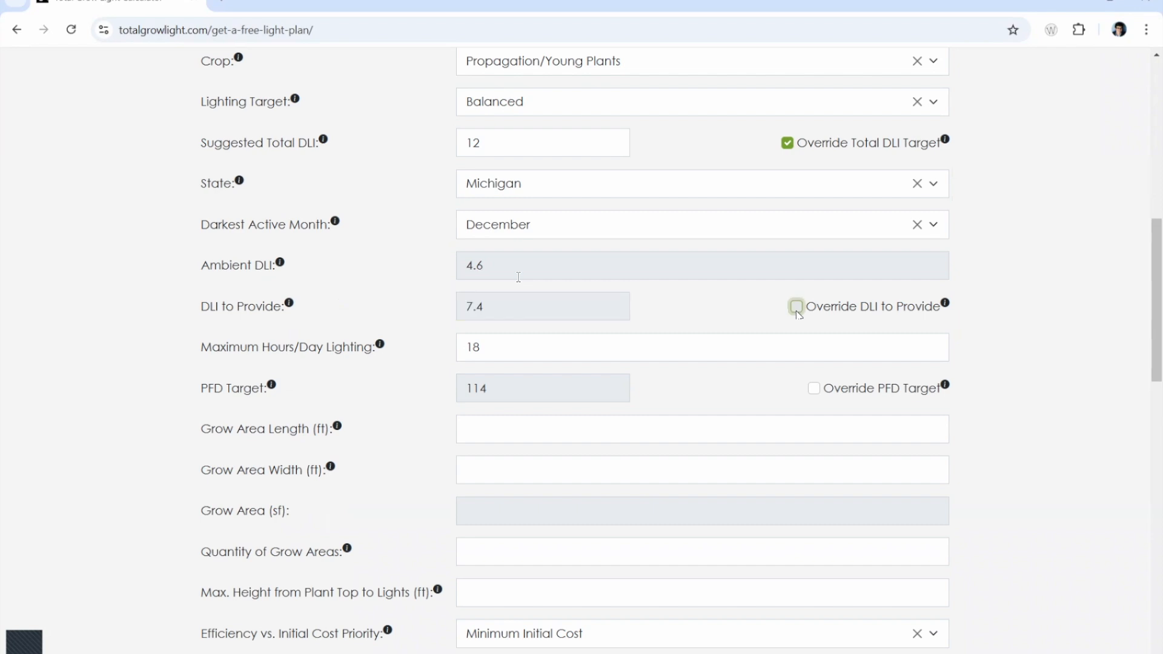
{"action": "key", "text": "space"}
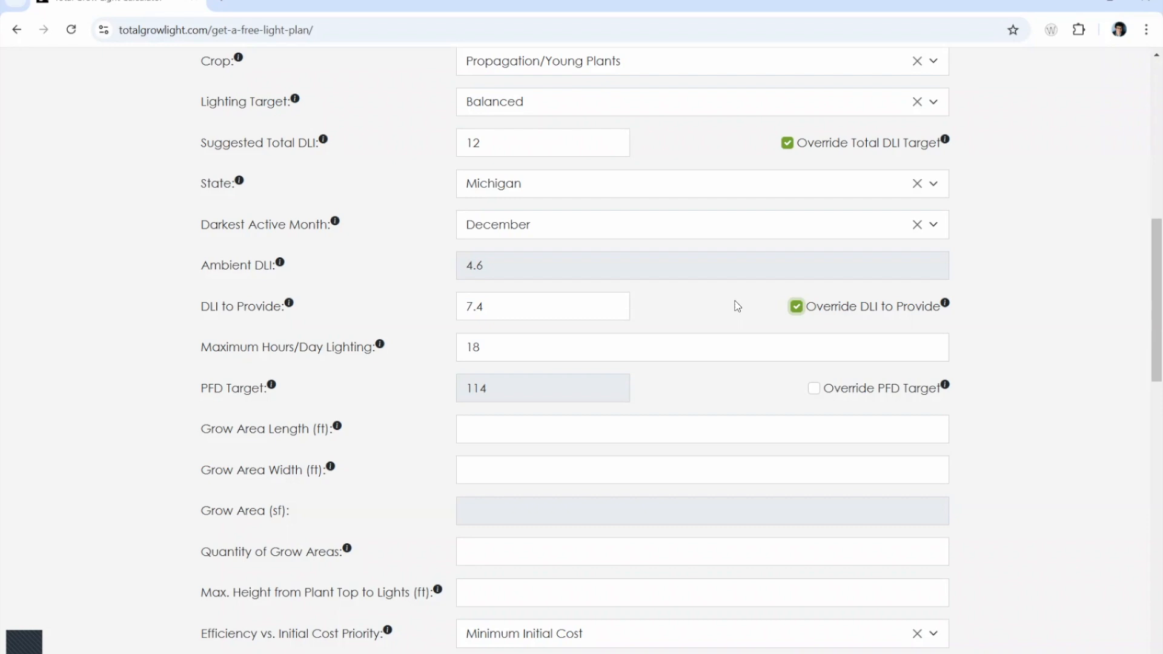
{"action": "left_click_drag", "start_coordinate": [531, 384], "coordinate": [461, 385]}
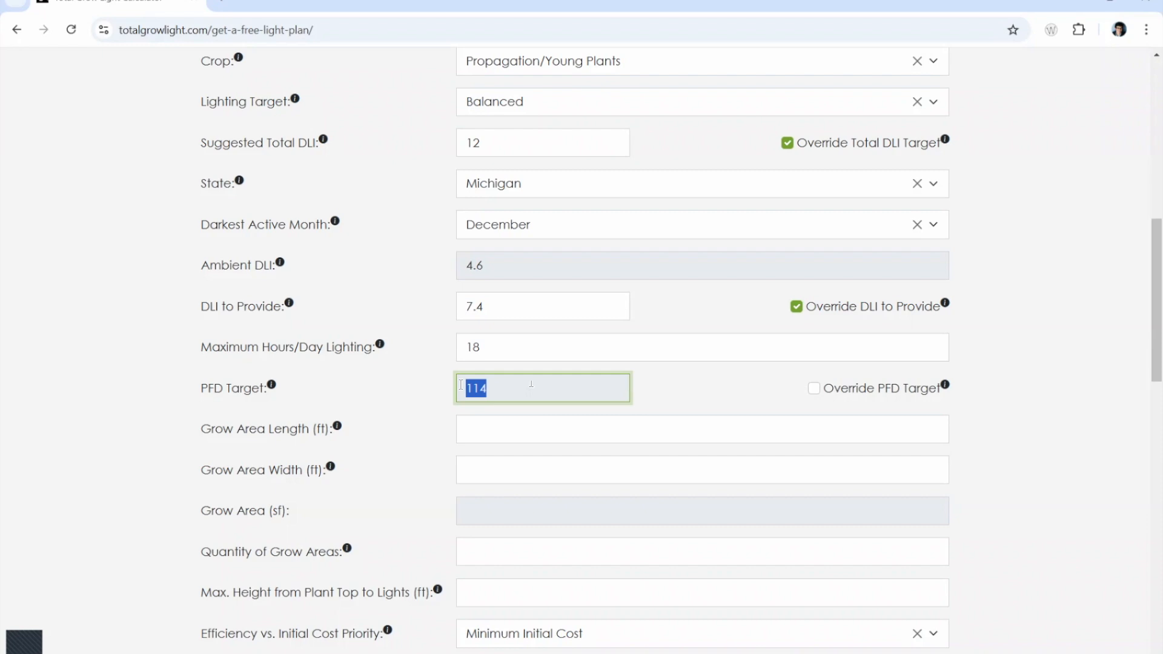
{"action": "left_click", "coordinate": [817, 391]}
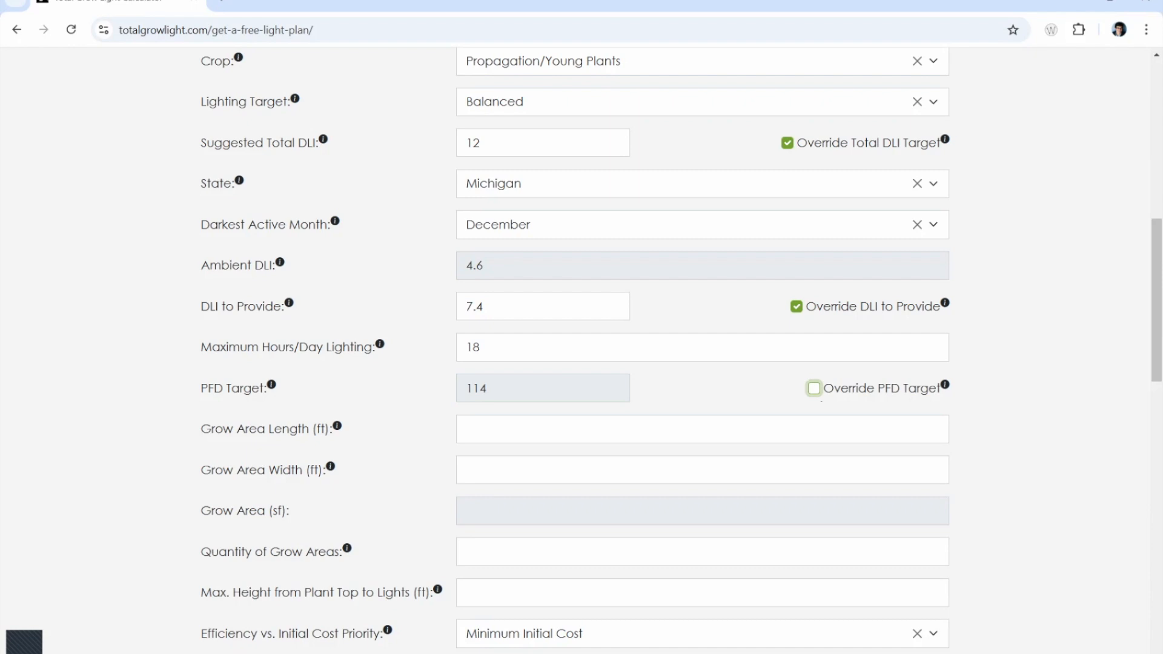
- Set the grow area length to 120 ft and its width to 24 ft
{"action": "left_click", "coordinate": [516, 429]}
{"action": "type", "text": "120"}
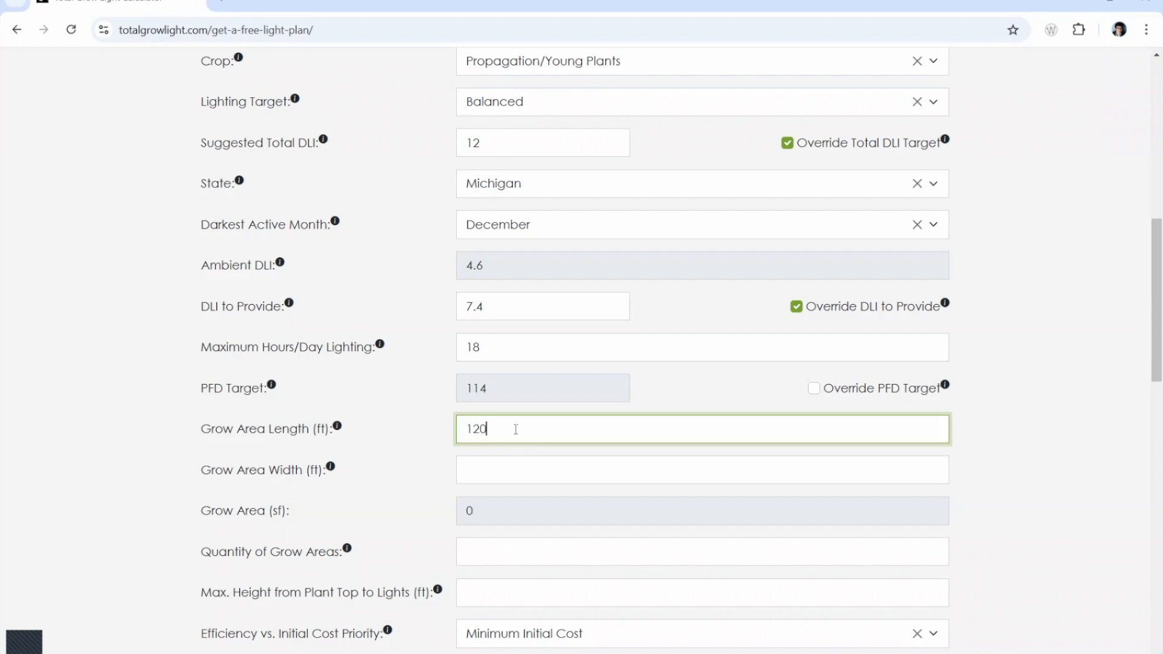
{"action": "key", "text": "Tab"}
{"action": "type", "text": "24"}
{"action": "key", "text": "Tab"}
{"action": "key", "text": "Tab"}
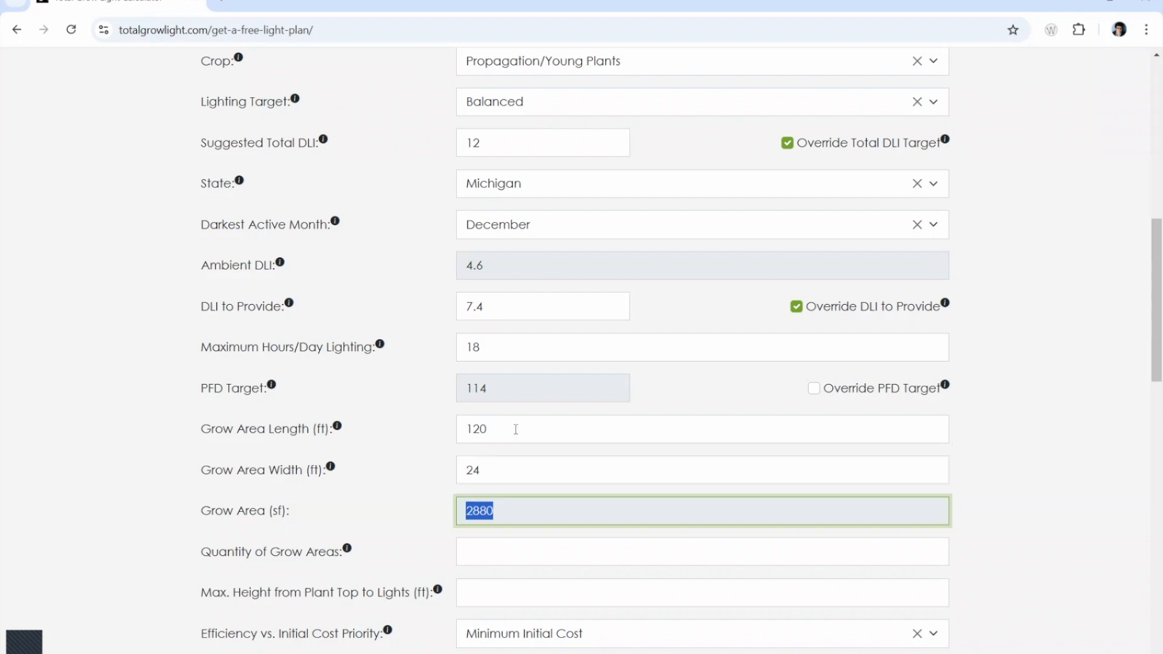
- Set the quantity of grow areas to 2 and the maximum height from plant top to lights to 8 ft
{"action": "type", "text": "2"}
{"action": "key", "text": "Tab"}
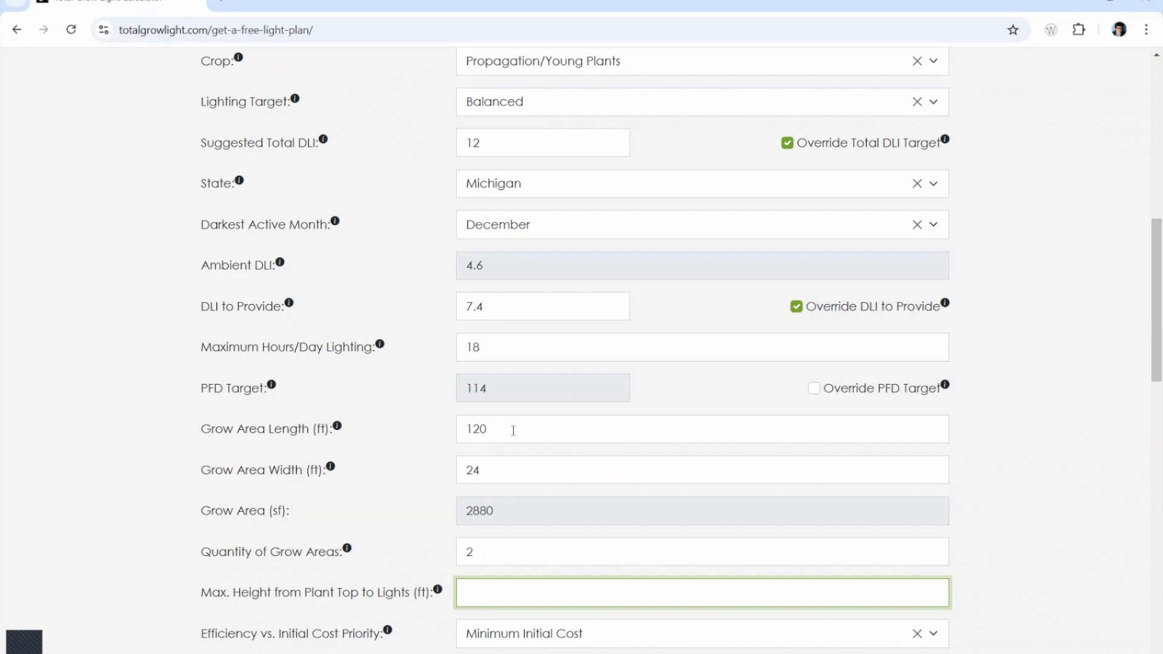
{"action": "type", "text": "8"}
{"action": "scroll", "coordinate": [513, 432], "scroll_direction": "down", "scroll_amount": 3}
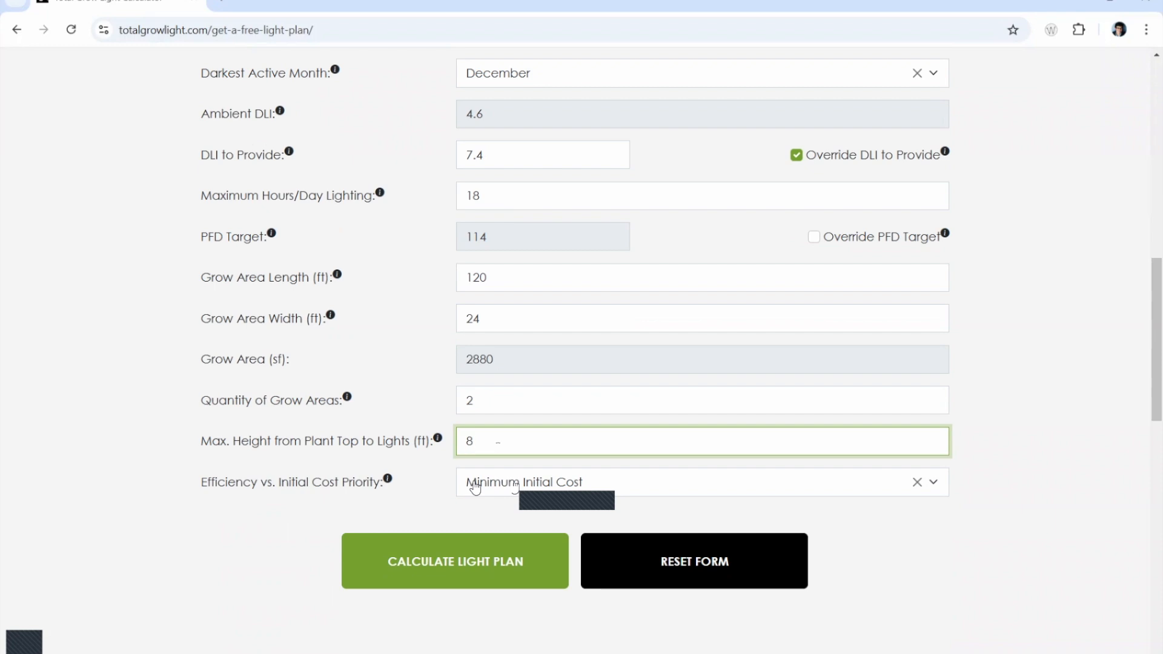
- Choose Minimum Initial Cost as the efficiency versus initial cost priority and calculate the light plan
{"action": "left_click", "coordinate": [511, 486]}
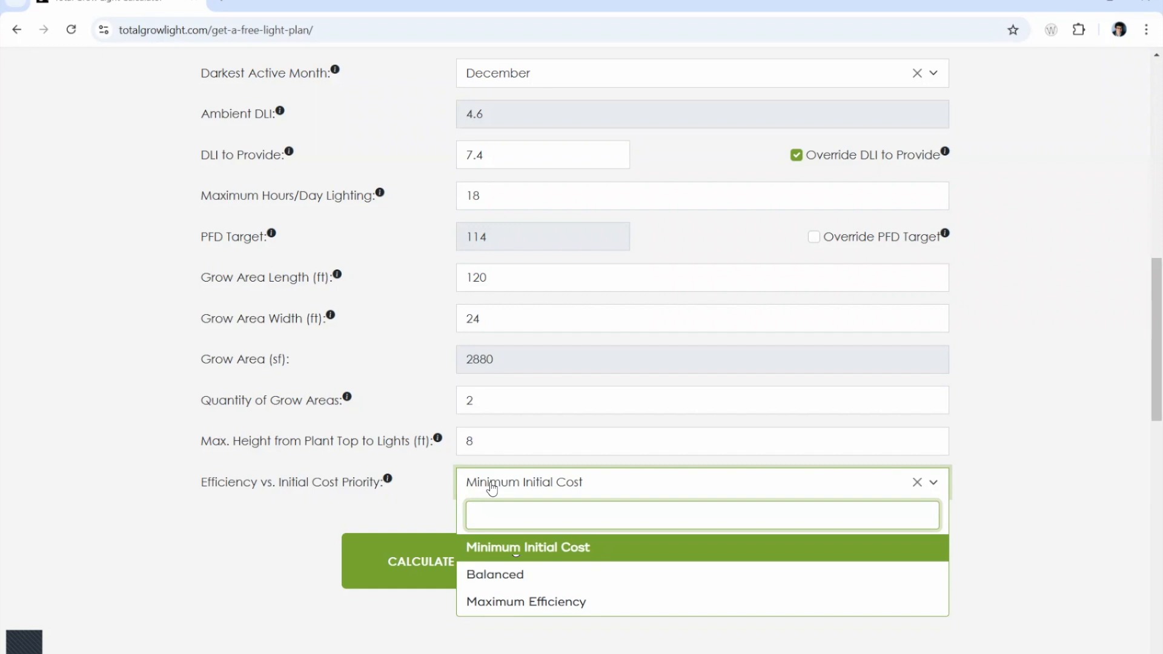
{"action": "left_click", "coordinate": [513, 548]}
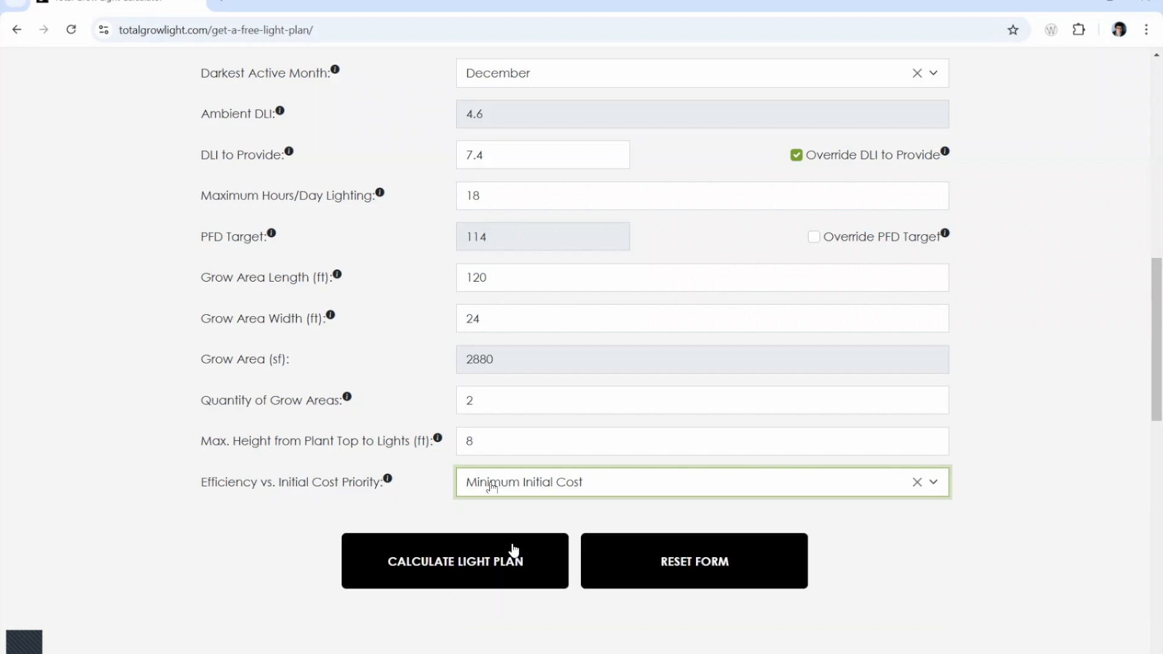
{"action": "left_click", "coordinate": [441, 566]}
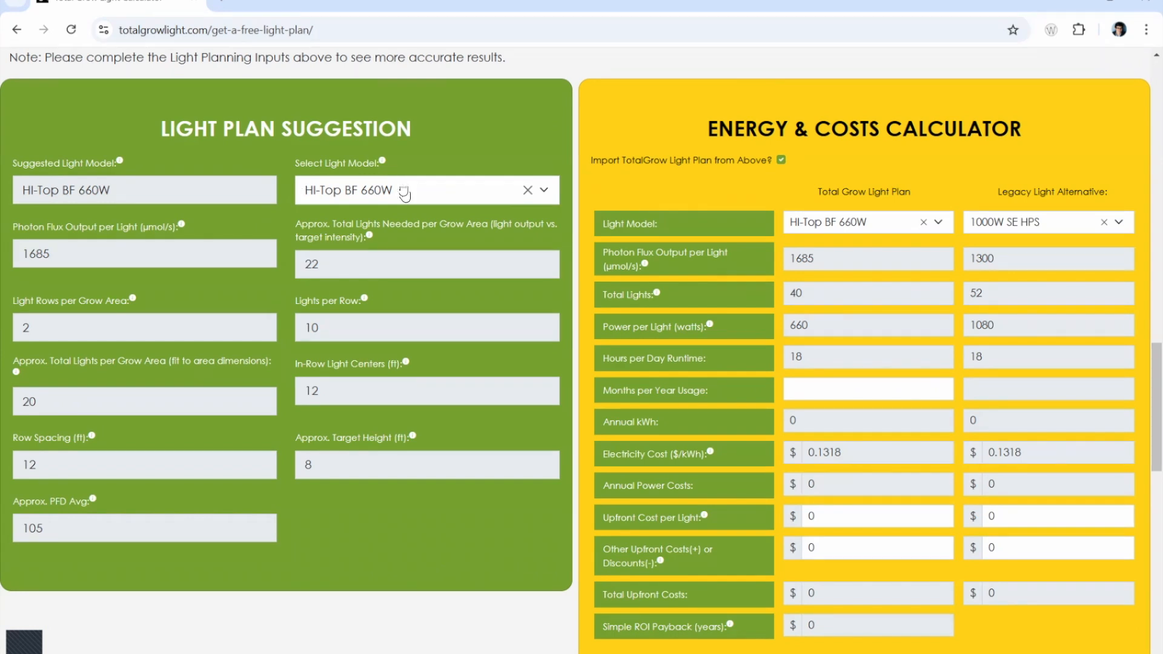
- Compare the light plans for the HI-Top 660W and HI-Top HE 660W models, and return to HI-Top BF 660W
{"action": "left_click", "coordinate": [404, 193]}
{"action": "left_click", "coordinate": [349, 282]}
{"action": "left_click", "coordinate": [387, 192]}
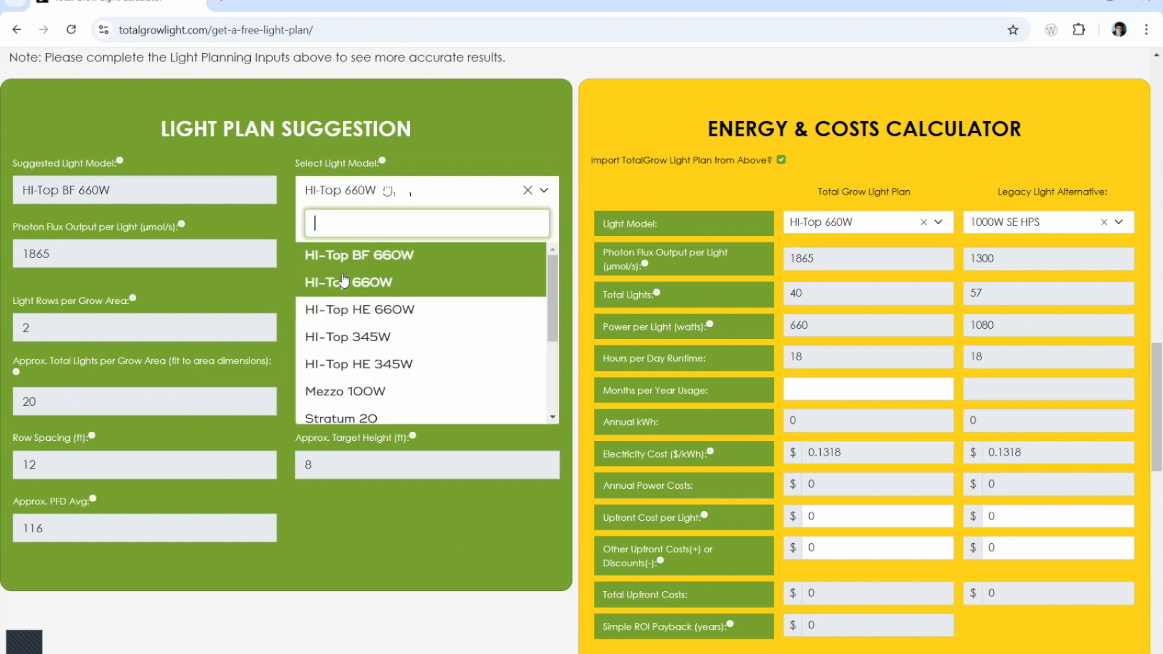
{"action": "left_click", "coordinate": [338, 311]}
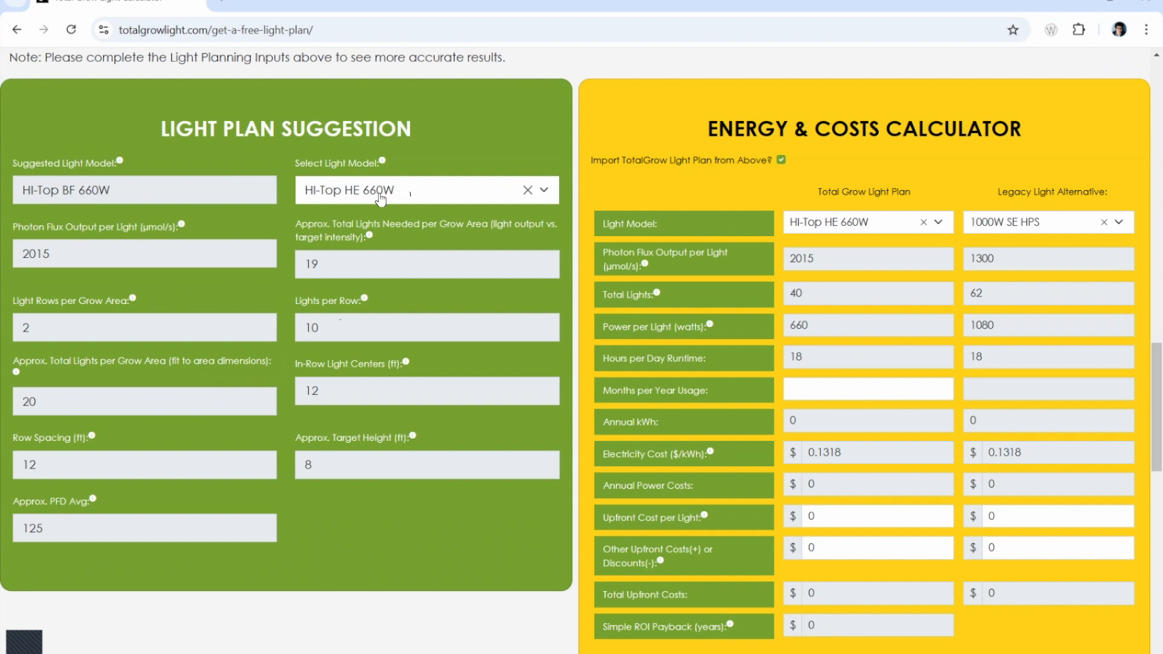
{"action": "left_click", "coordinate": [362, 196]}
{"action": "left_click", "coordinate": [362, 252]}
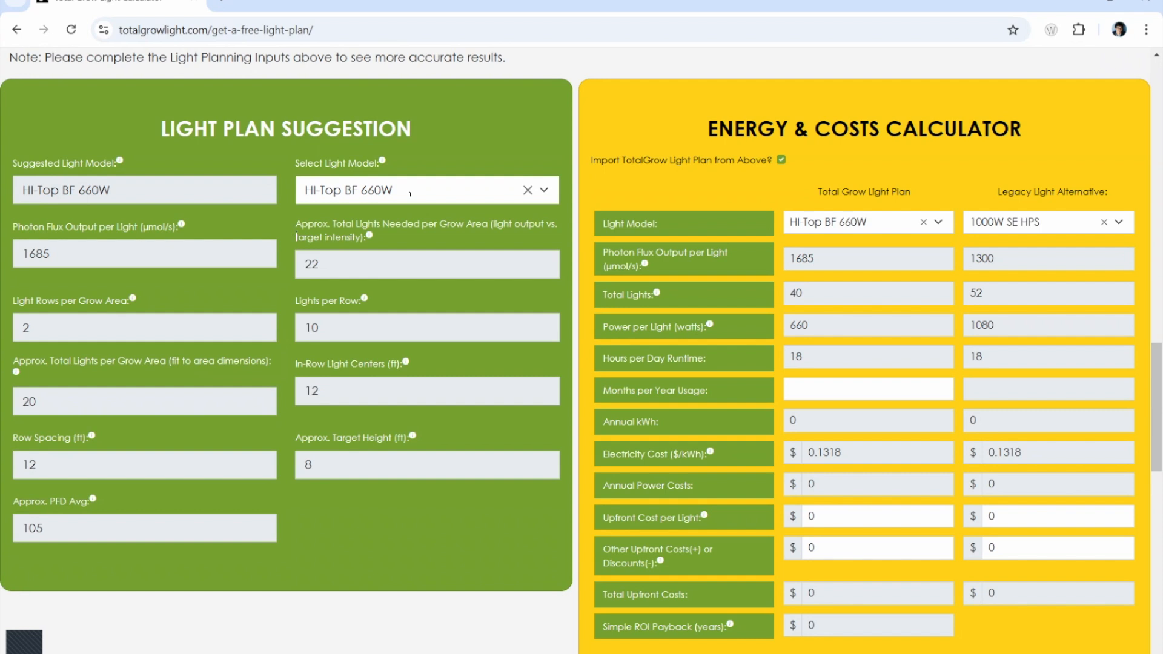
- Examine the suggested plan's approximate total lights needed per grow area and its target height
{"action": "left_click_drag", "start_coordinate": [321, 263], "coordinate": [301, 263]}
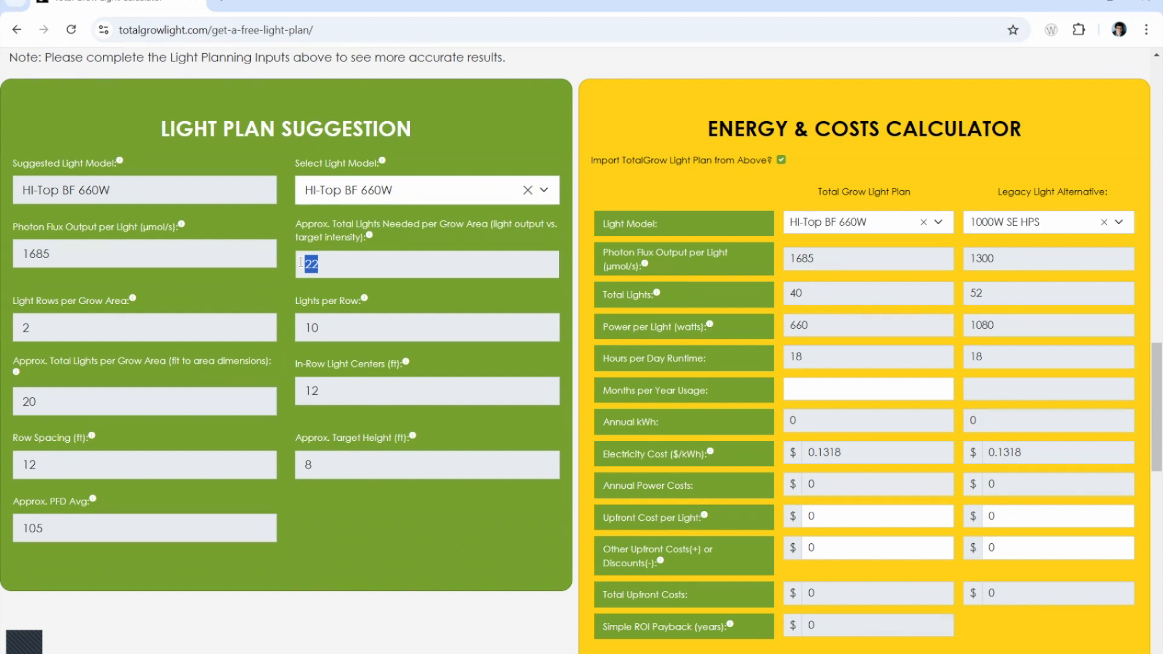
{"action": "left_click", "coordinate": [312, 262]}
{"action": "scroll", "coordinate": [313, 260], "scroll_direction": "down", "scroll_amount": 1}
{"action": "scroll", "coordinate": [315, 261], "scroll_direction": "down", "scroll_amount": 2}
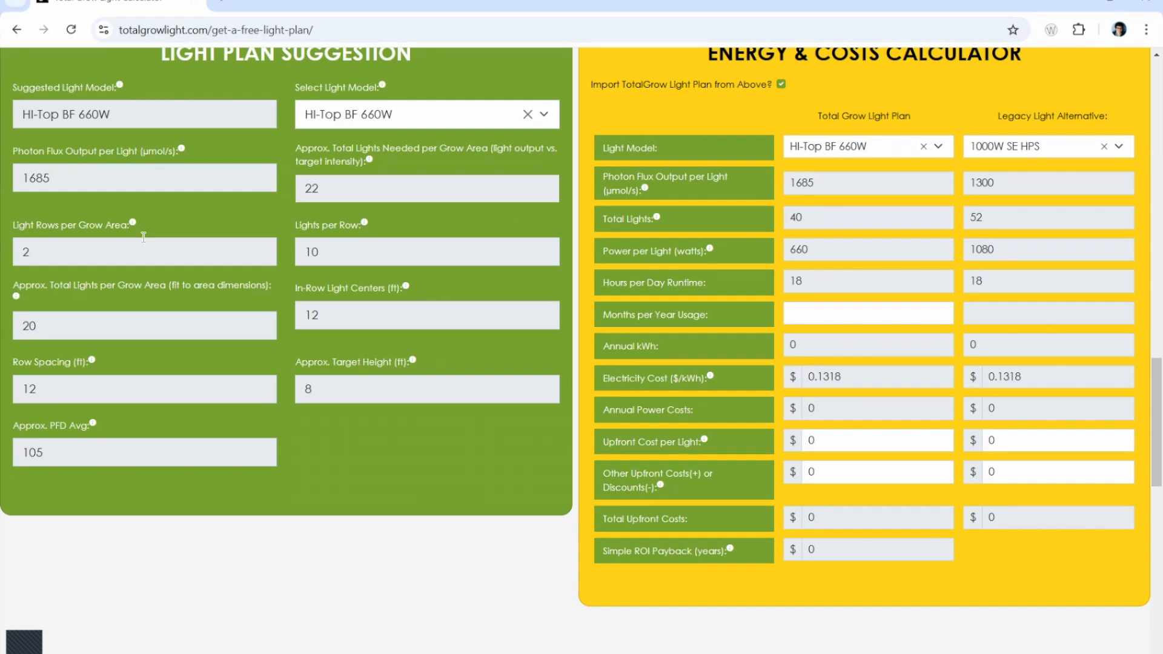
{"action": "double_click", "coordinate": [307, 388]}
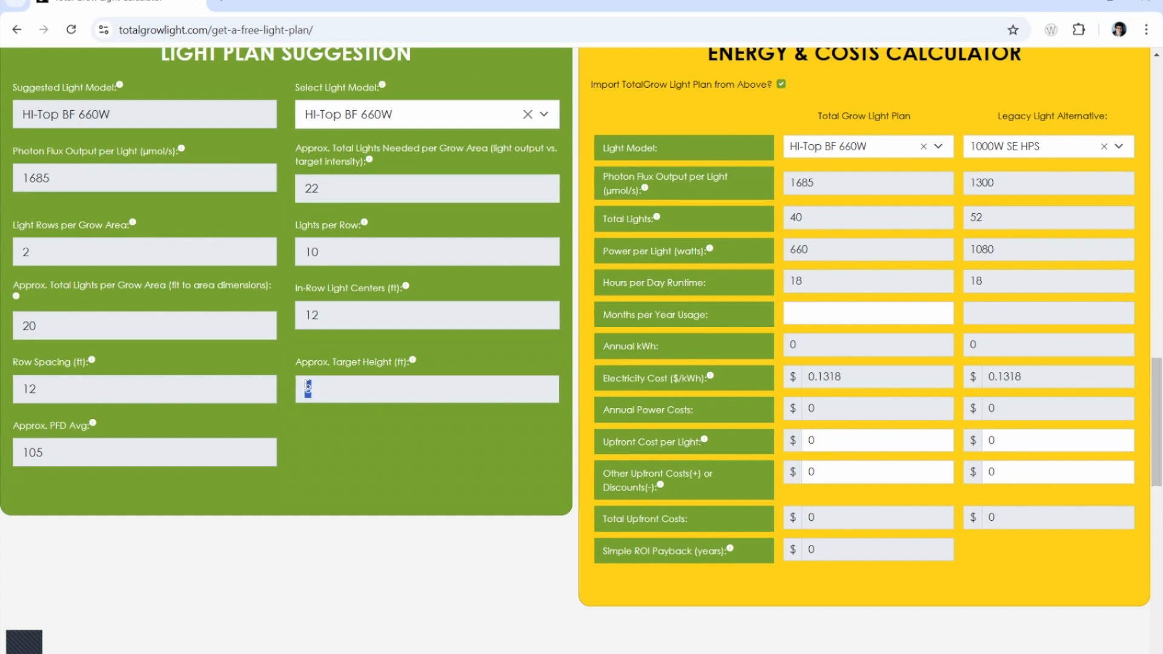
- Compare the suggested plan's target height and approximate average PFD with the PFD target in the light planning inputs
{"action": "left_click", "coordinate": [307, 387]}
{"action": "key", "text": "Tab"}
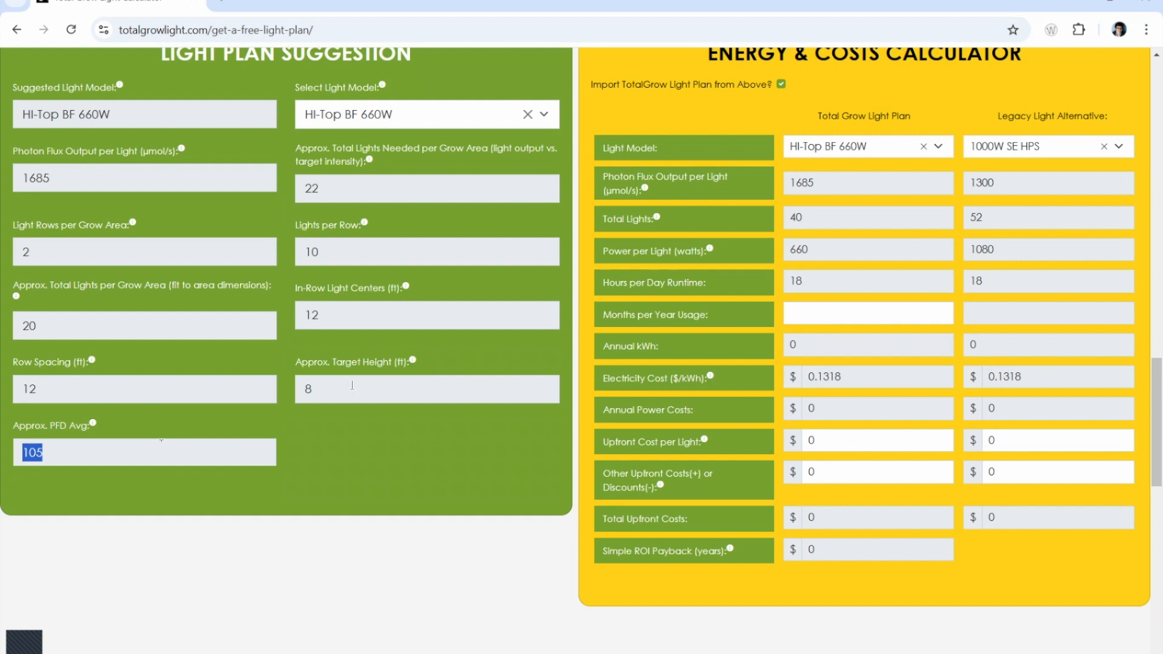
{"action": "left_click", "coordinate": [33, 453]}
{"action": "scroll", "coordinate": [210, 433], "scroll_direction": "up", "scroll_amount": 6}
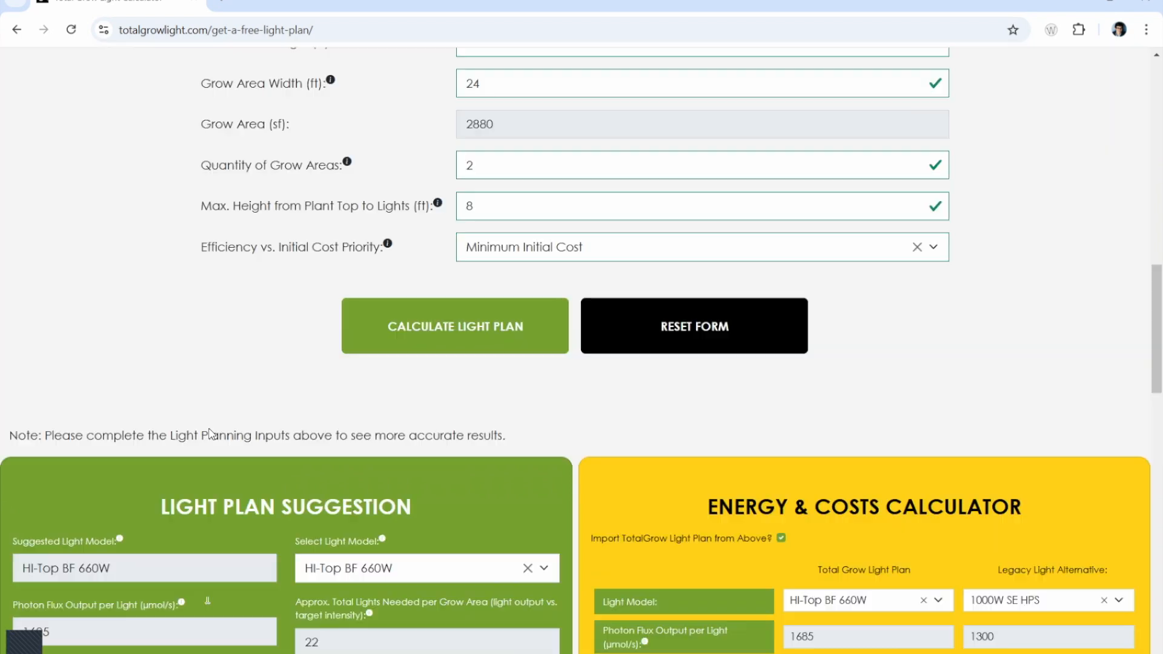
{"action": "scroll", "coordinate": [210, 434], "scroll_direction": "up", "scroll_amount": 3}
{"action": "left_click_drag", "start_coordinate": [498, 226], "coordinate": [465, 229]}
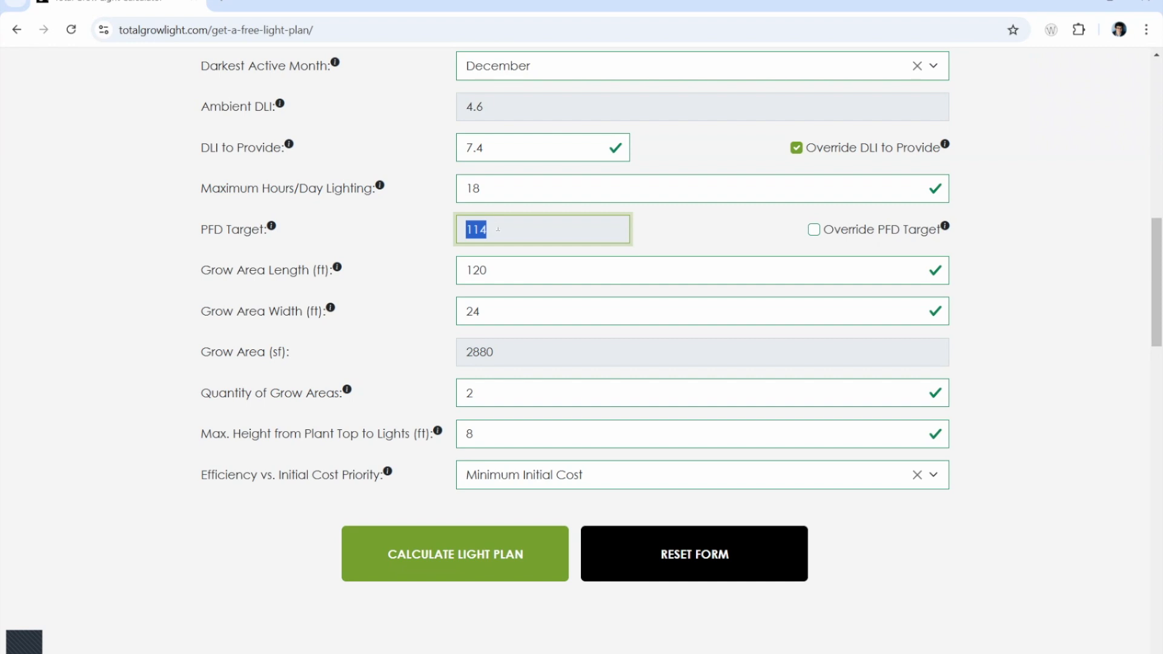
{"action": "scroll", "coordinate": [498, 229], "scroll_direction": "down", "scroll_amount": 10}
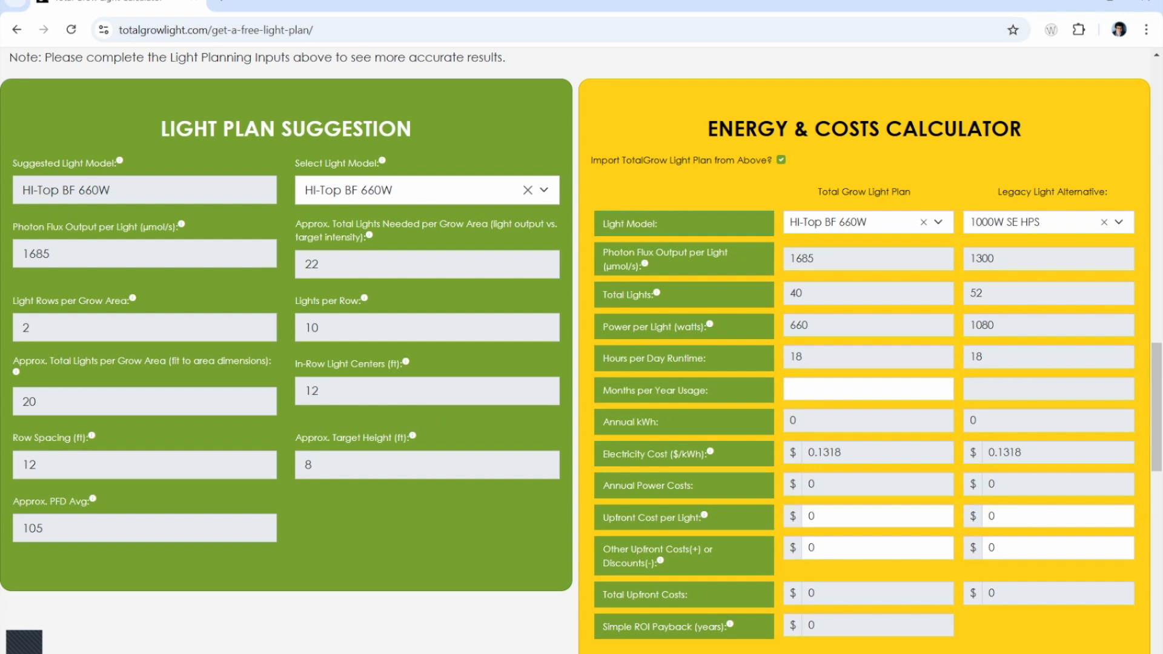
- Switch the light plan import off and back on, and try 1000W DE HPS as the legacy alternative before restoring 1000W SE HPS
{"action": "left_click", "coordinate": [781, 161]}
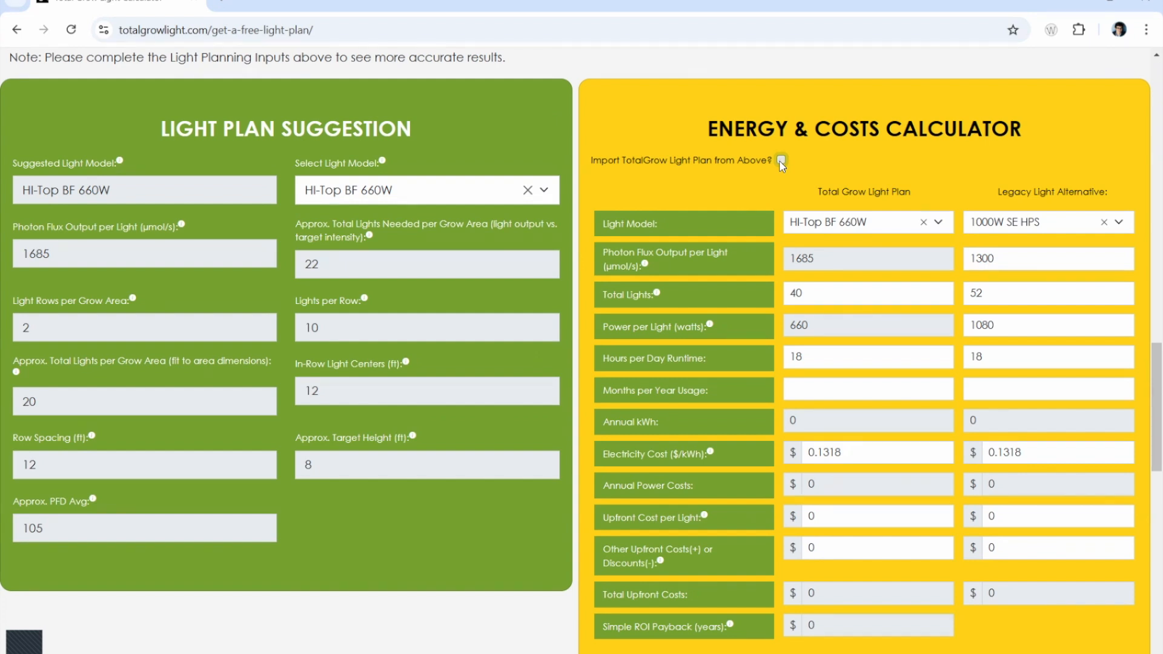
{"action": "left_click", "coordinate": [781, 161]}
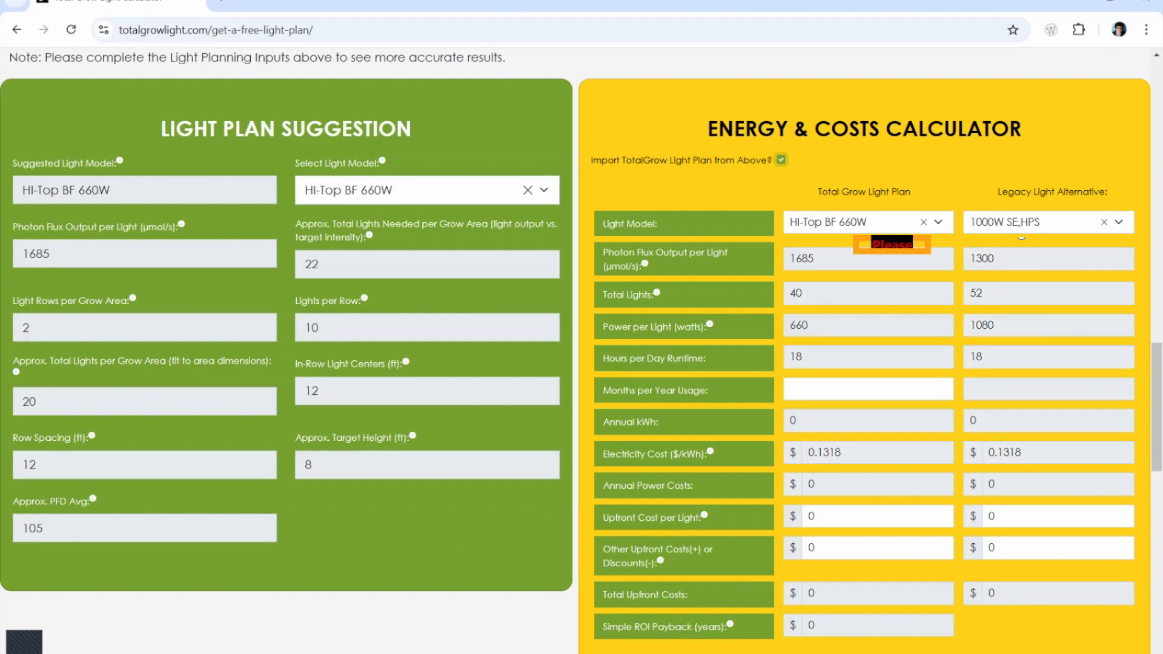
{"action": "left_click", "coordinate": [1022, 225]}
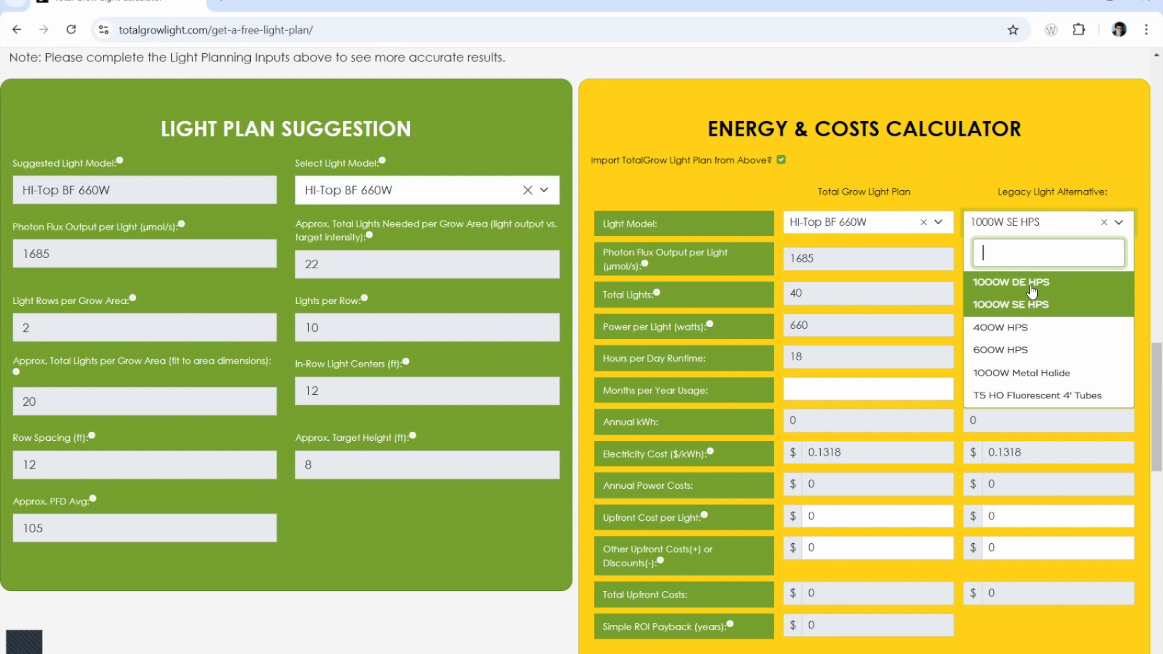
{"action": "left_click", "coordinate": [1025, 283]}
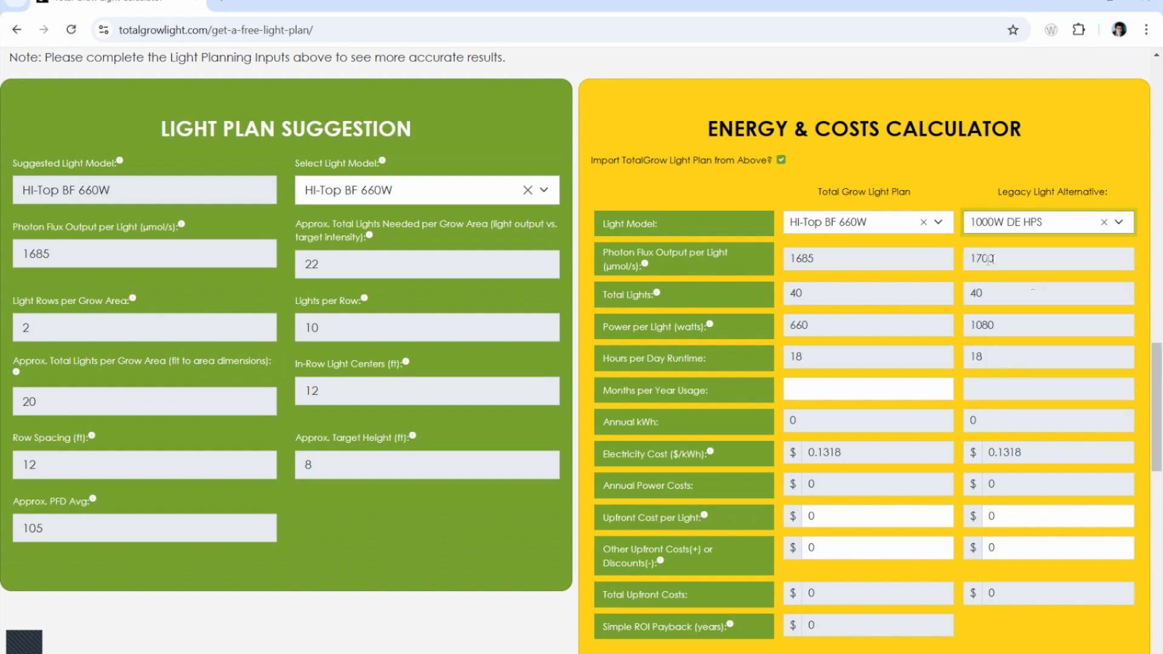
{"action": "left_click", "coordinate": [1009, 223]}
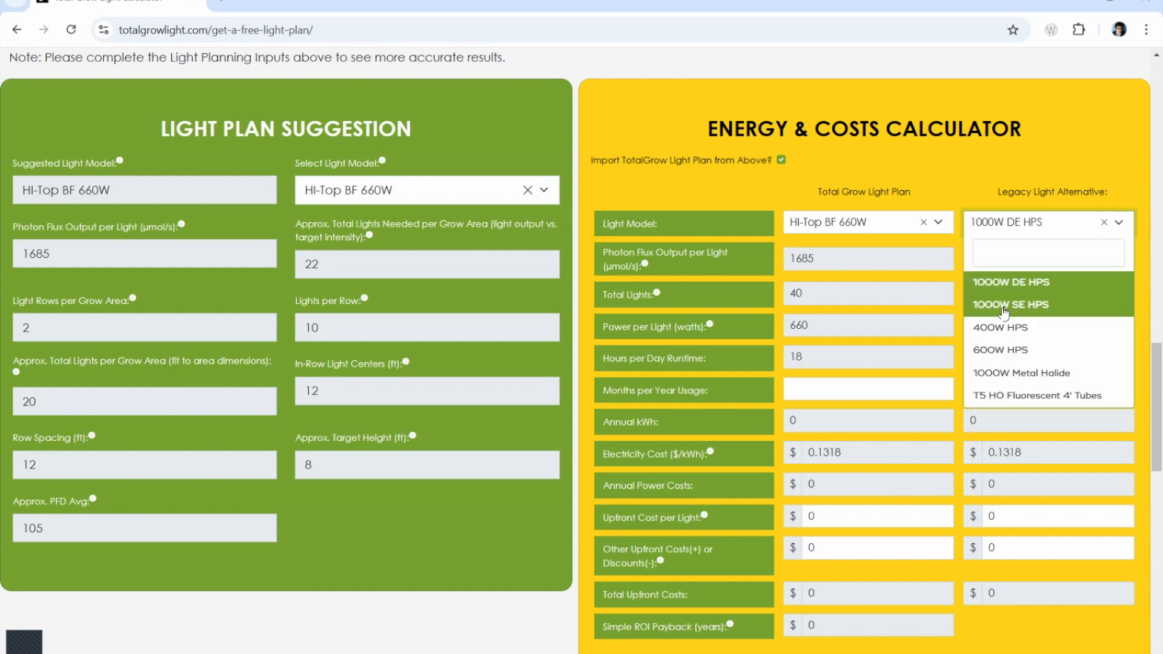
{"action": "left_click", "coordinate": [1004, 305]}
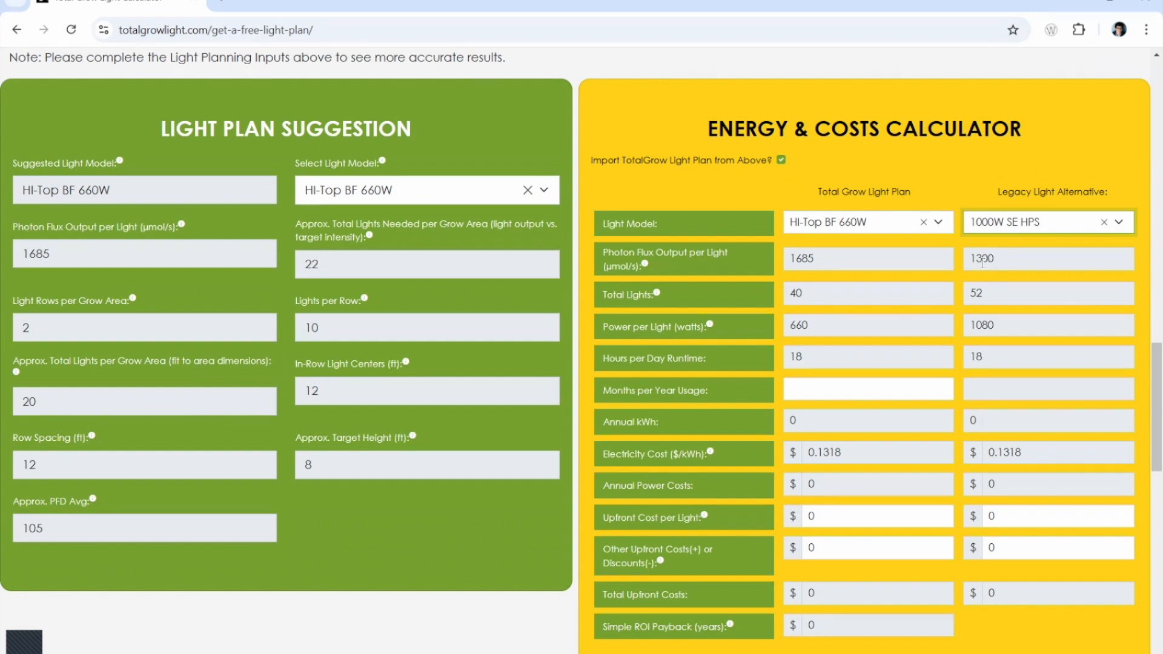
- Set the months per year usage in the energy and costs calculator to 6
{"action": "left_click", "coordinate": [807, 389]}
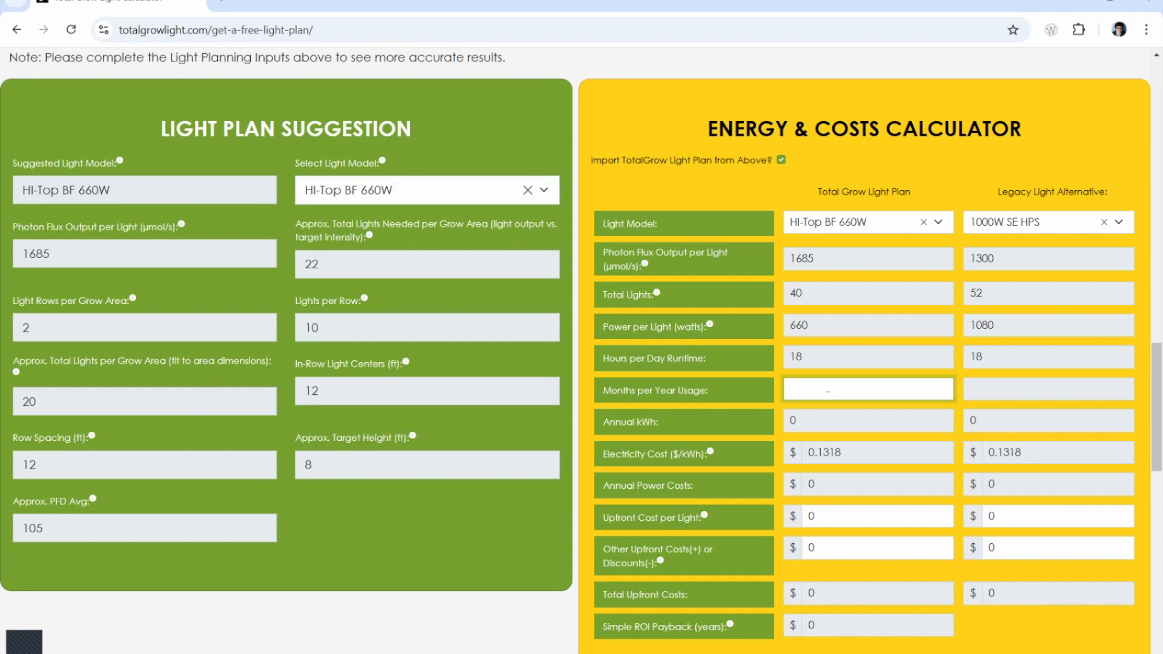
{"action": "type", "text": "6"}
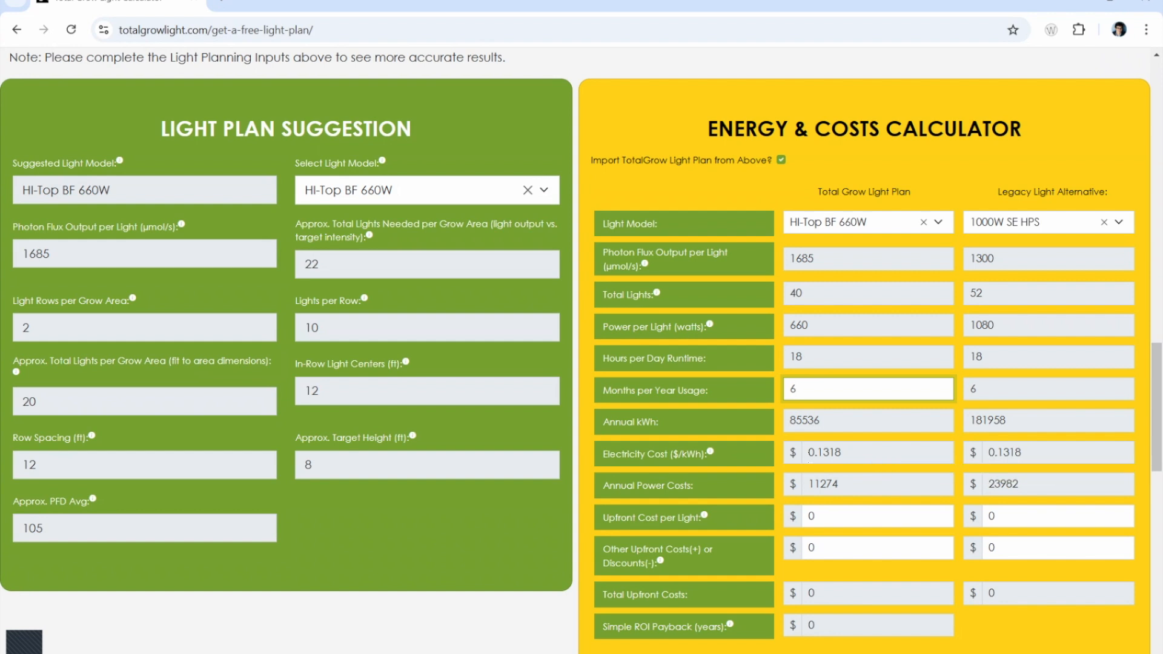
- Turn the light plan import off and on again, and check the legacy alternative's months of usage and annual power costs
{"action": "left_click", "coordinate": [782, 160]}
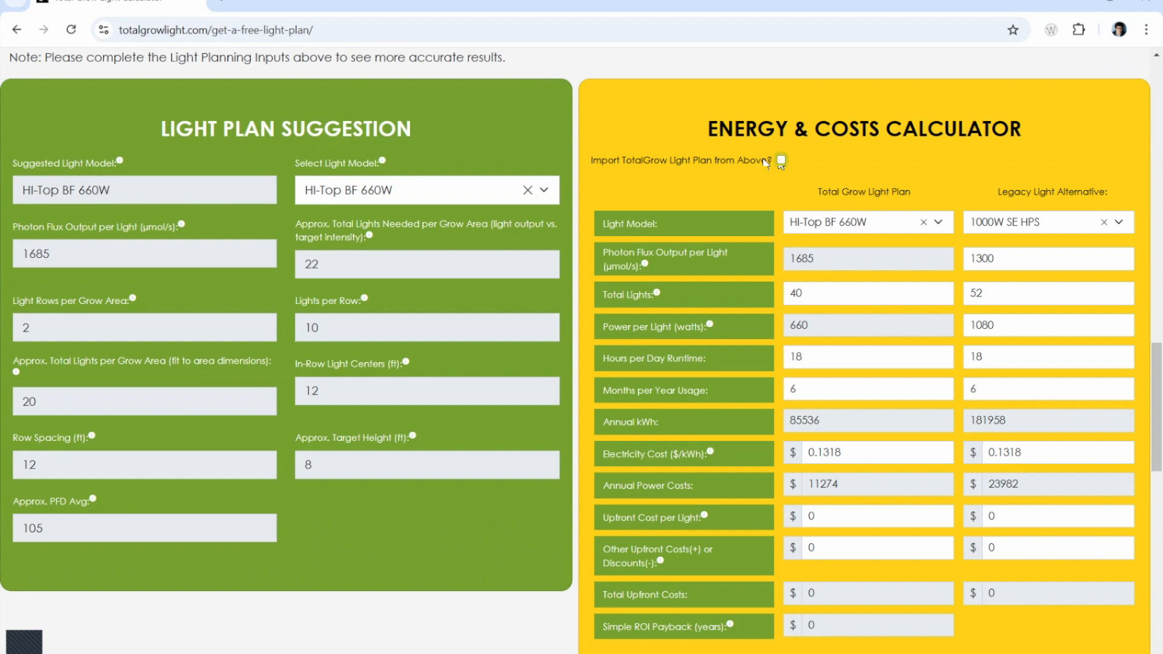
{"action": "left_click", "coordinate": [781, 161]}
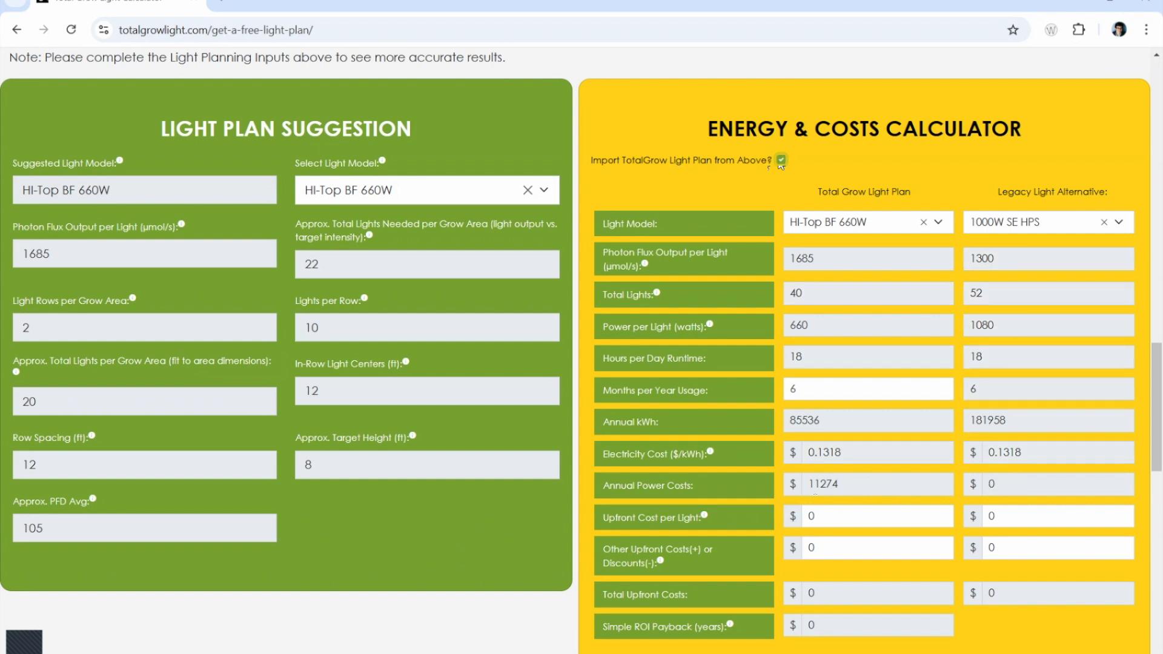
{"action": "left_click", "coordinate": [786, 388]}
{"action": "key", "text": "Tab"}
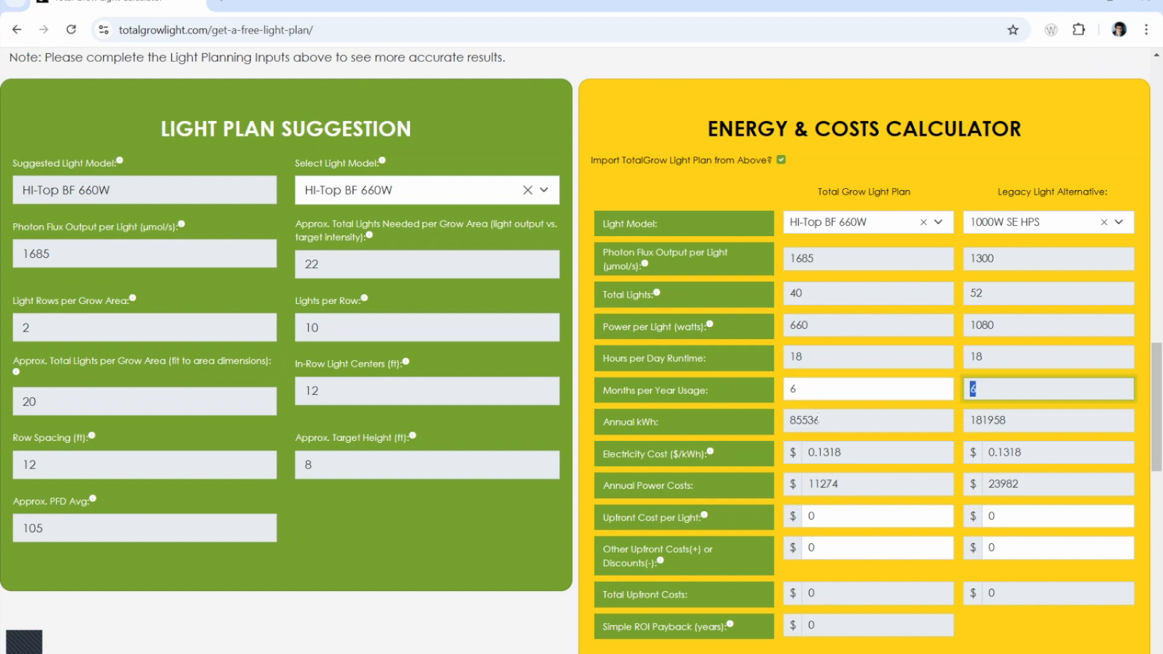
{"action": "left_click", "coordinate": [1019, 486]}
- Set the upfront cost per light to $500 for the TotalGrow plan and $100 for the legacy alternative
{"action": "left_click", "coordinate": [811, 516]}
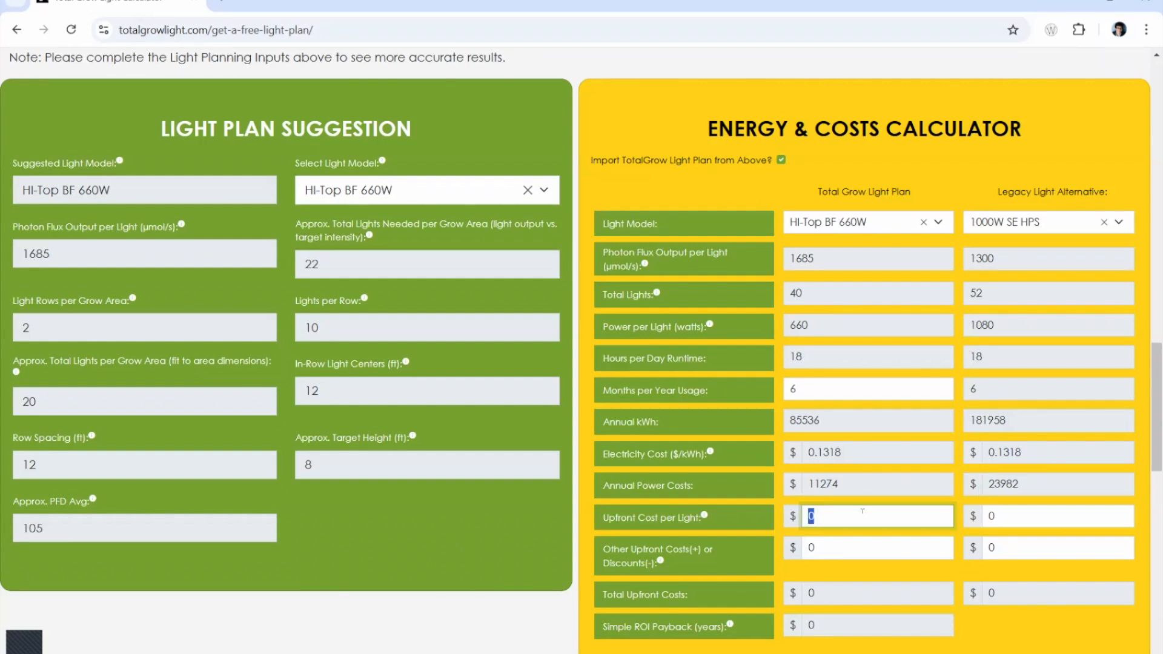
{"action": "type", "text": "500"}
{"action": "key", "text": "Tab"}
{"action": "type", "text": "100"}
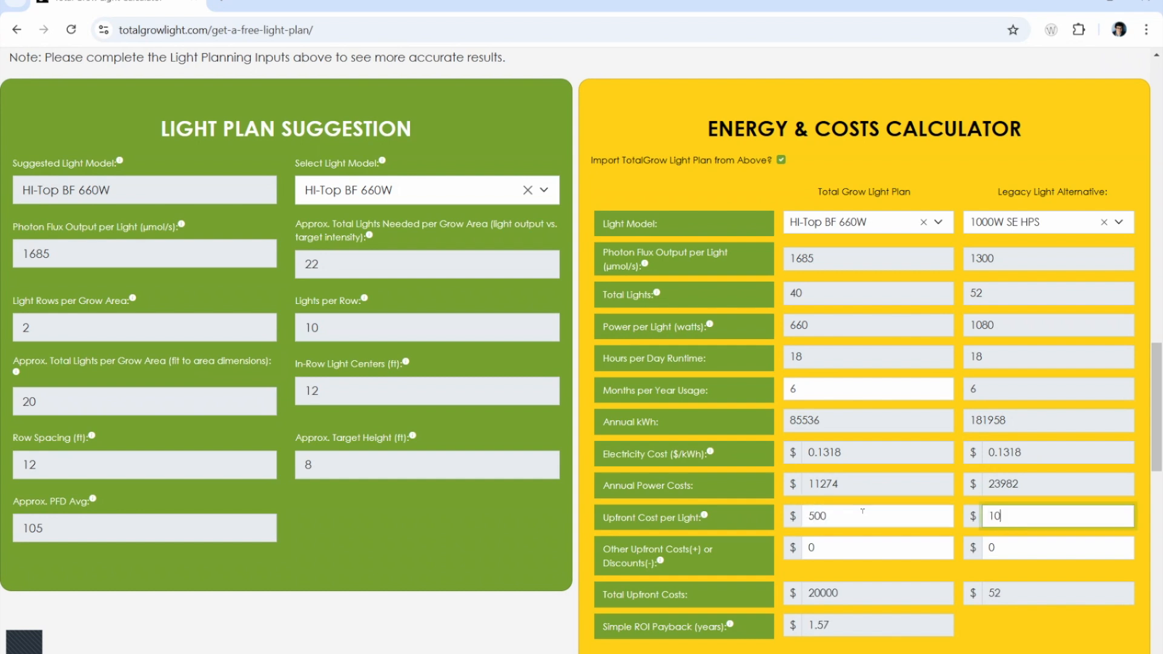
{"action": "key", "text": "Tab"}
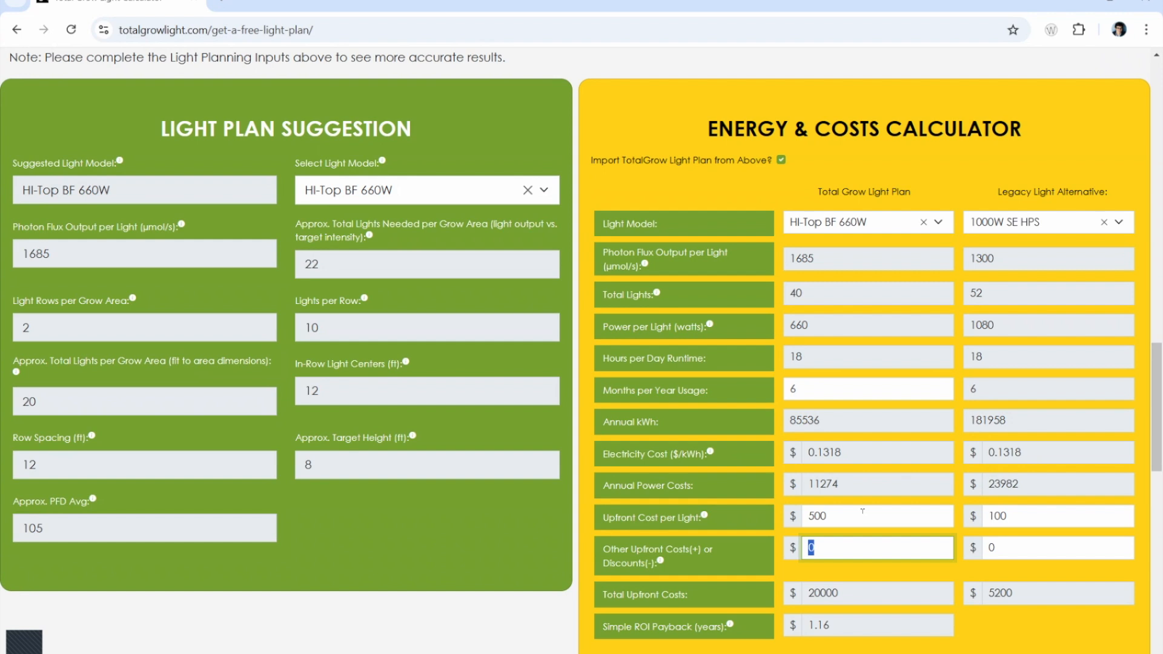
- Enter -5000 as the TotalGrow plan's other upfront costs or discounts, and go to the free quote and consultation form
{"action": "type", "text": "-5000"}
{"action": "key", "text": "Tab"}
{"action": "key", "text": "Tab"}
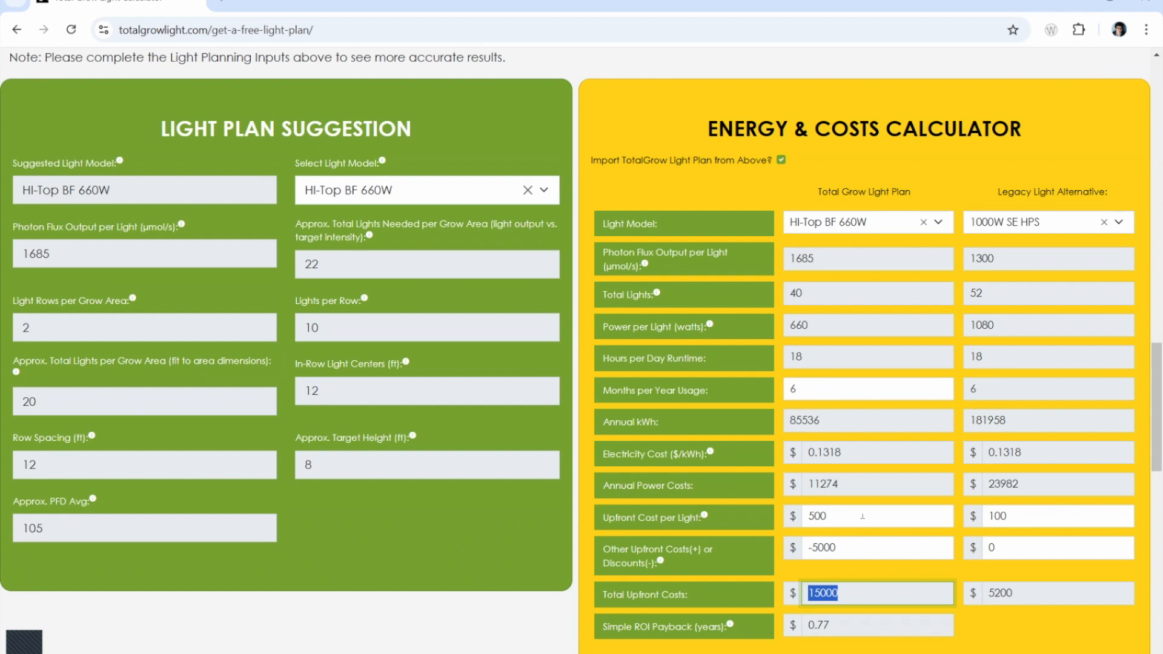
{"action": "scroll", "coordinate": [1036, 493], "scroll_direction": "down", "scroll_amount": 10}
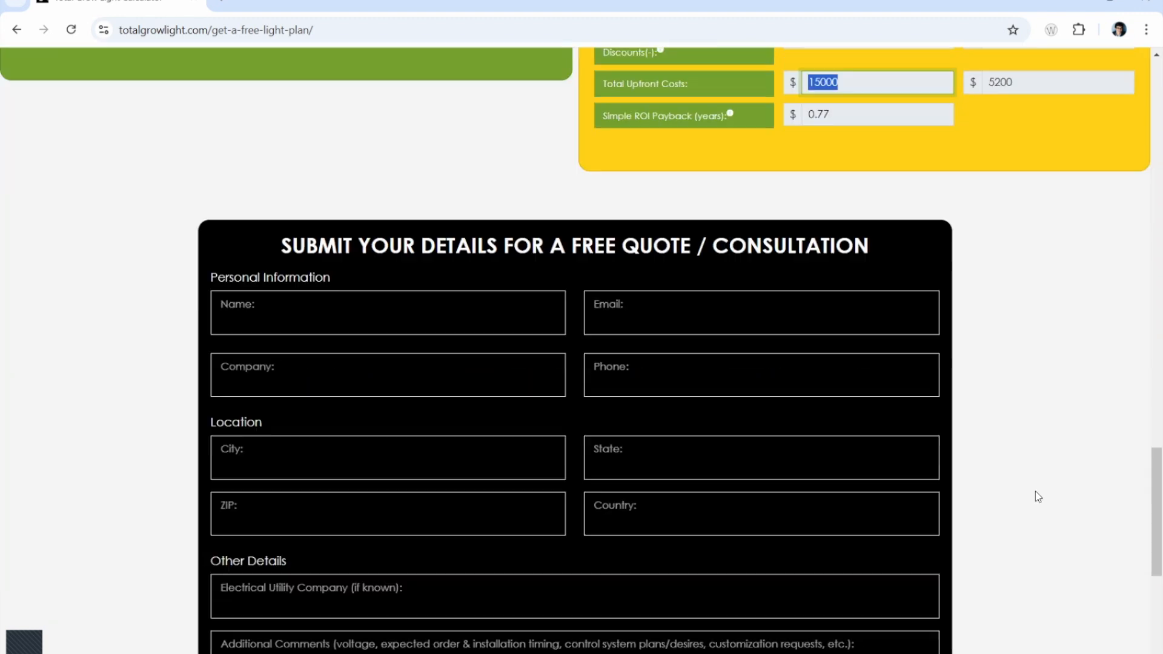